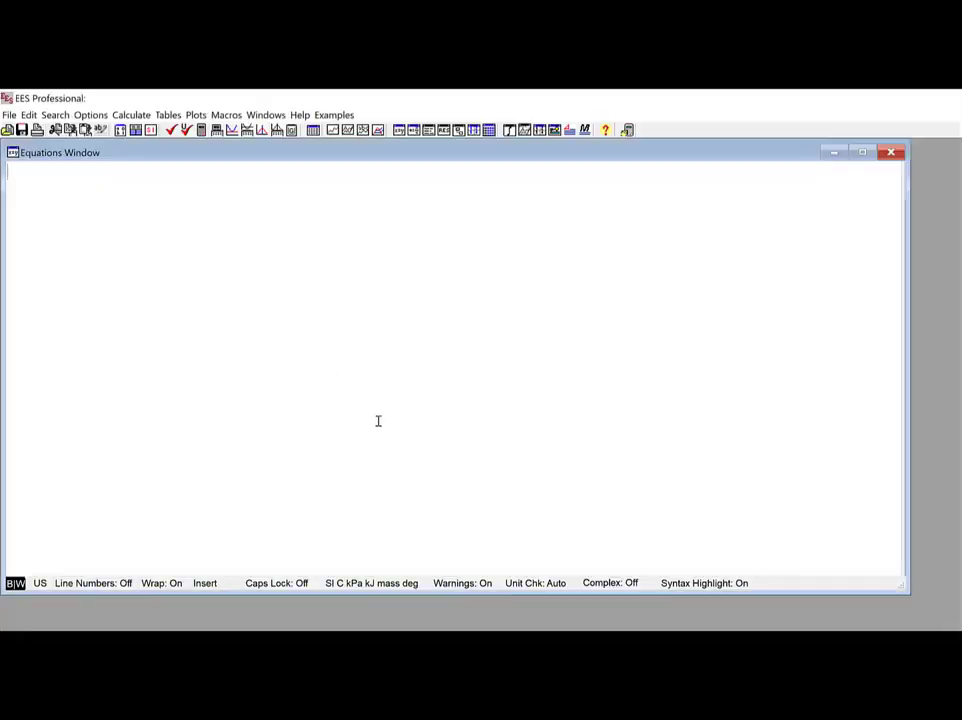
Enter the $UnitSystem SI Mass C kPa kJ directive and h = Enthalpy(Propane_RP, T = 25 [C], P = 100 [kPa]).
type("$UnitSystem ")
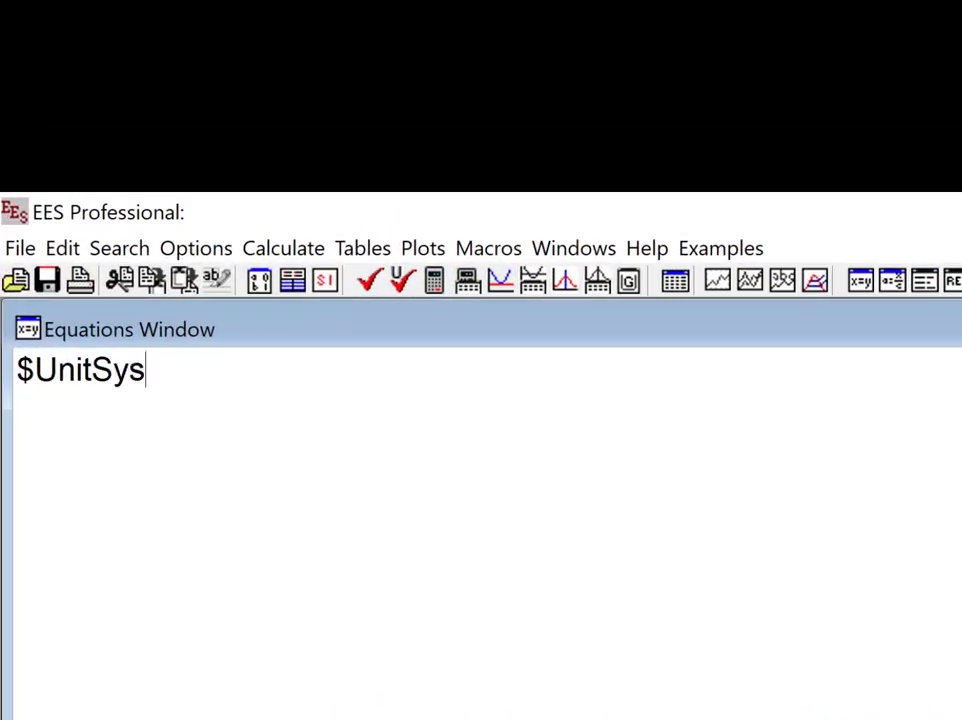
type("SI Mass C")
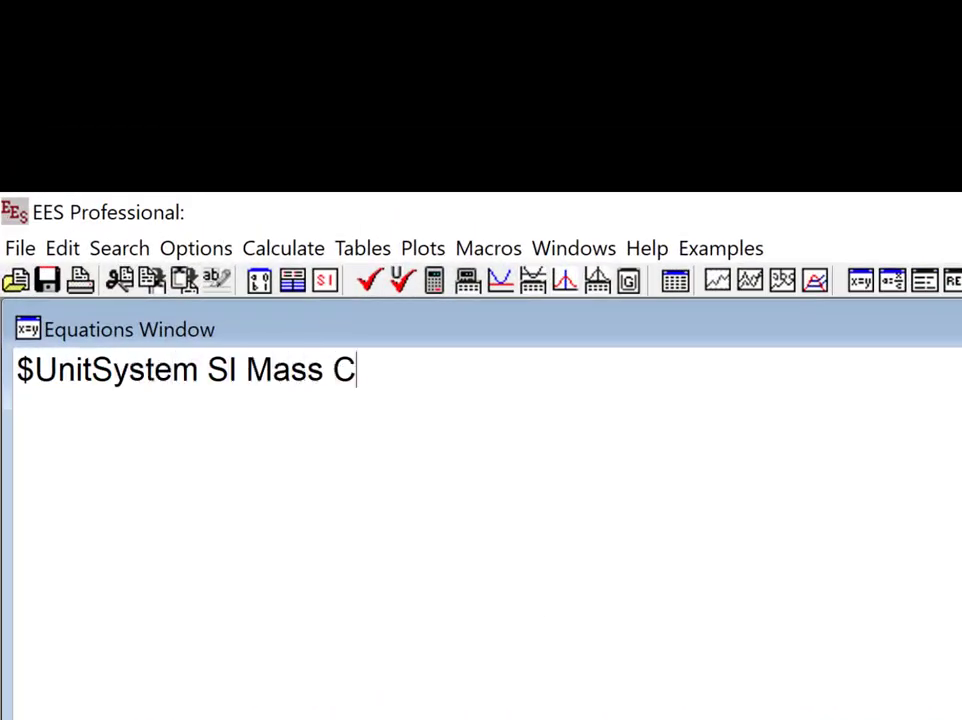
type(" kPa kJ")
key("Return")
key("Return")
type("h = Enth")
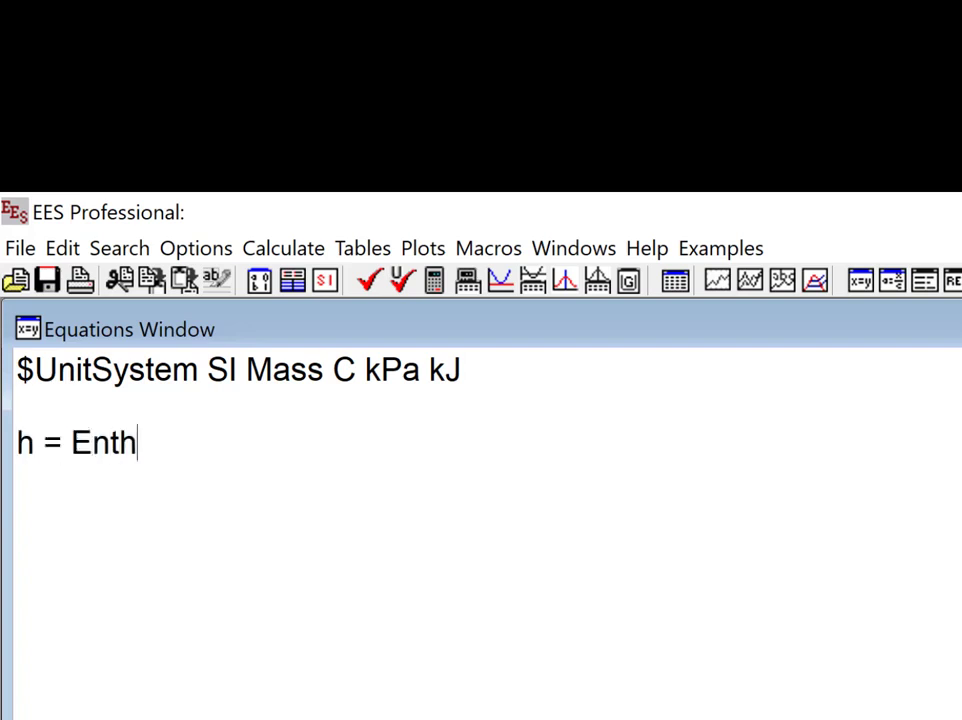
type("alpy(Propa")
type("ne-R")
key("BackSpace")
key("BackSpace")
type("_RP, T = ")
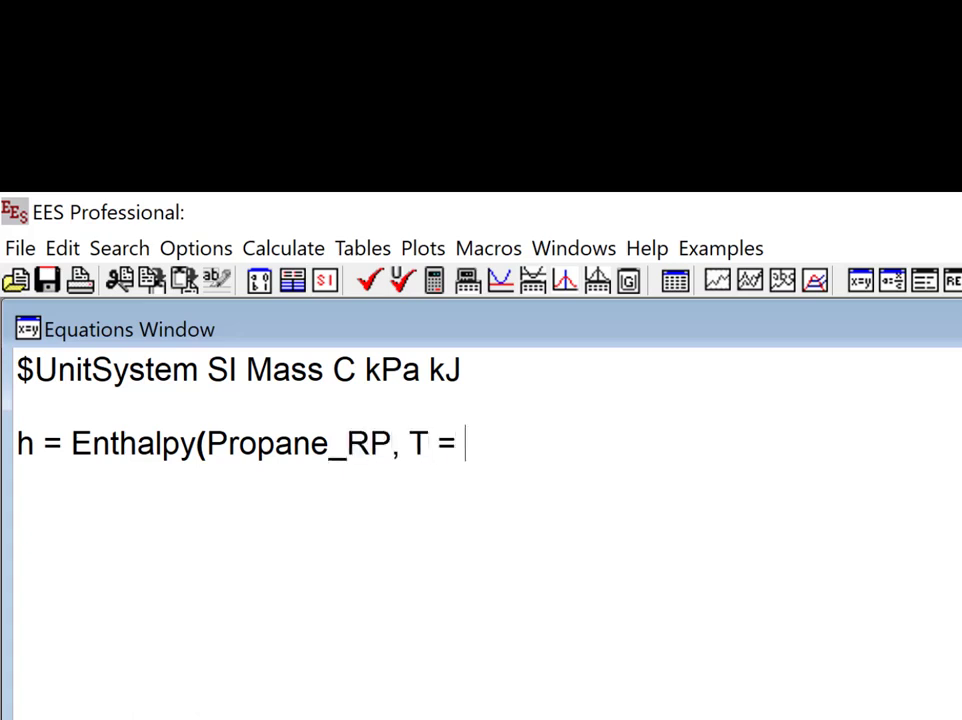
type("25 [C], P =")
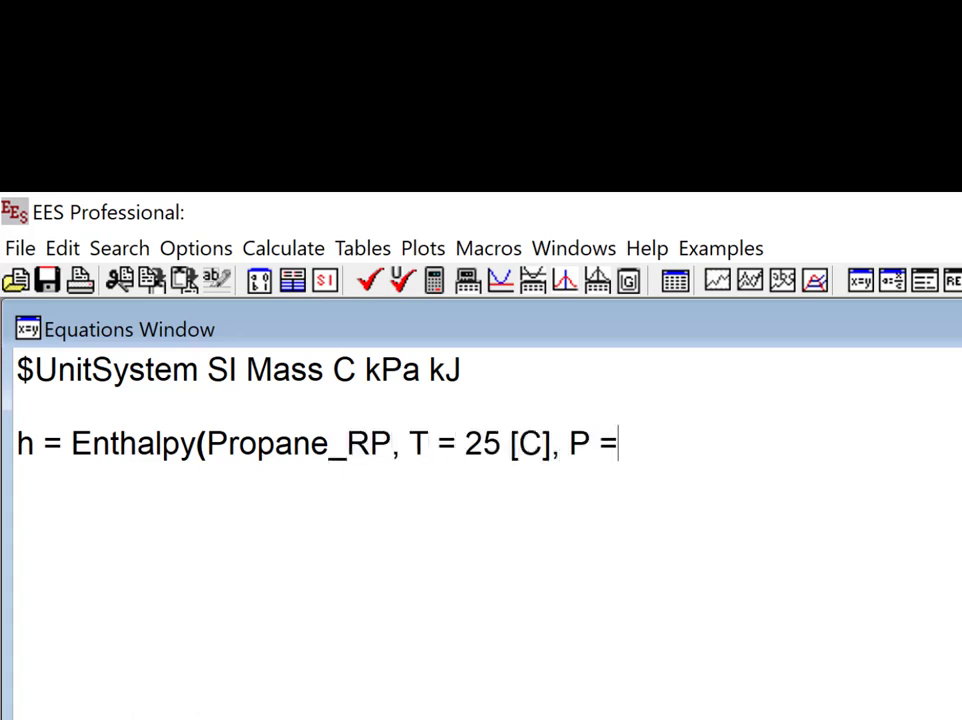
type(" 100 [kPa])")
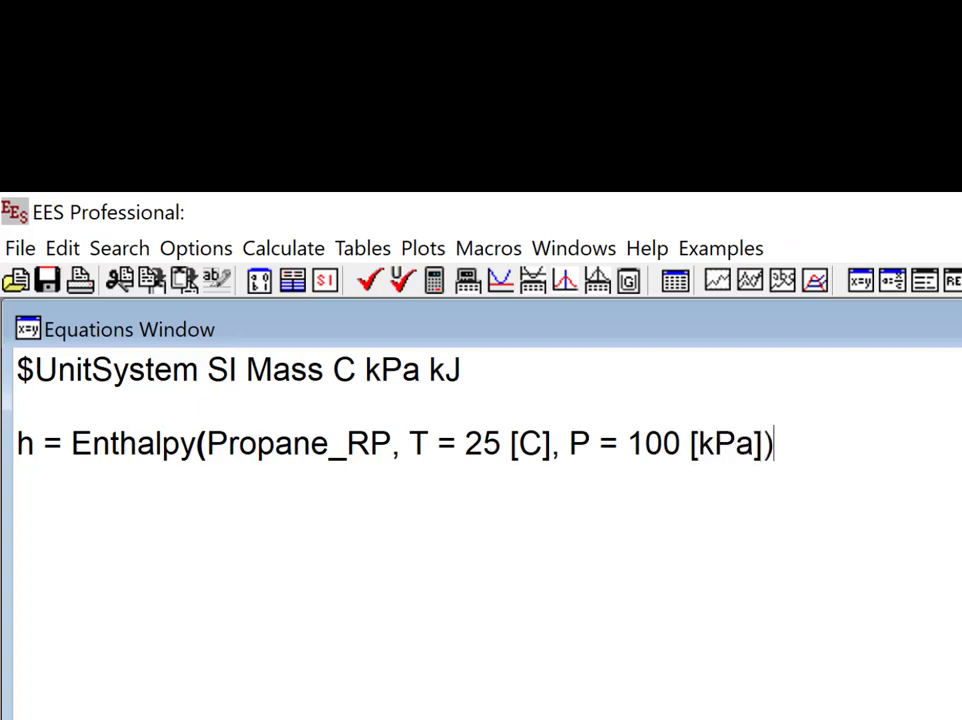
key("Return")
key("Return")
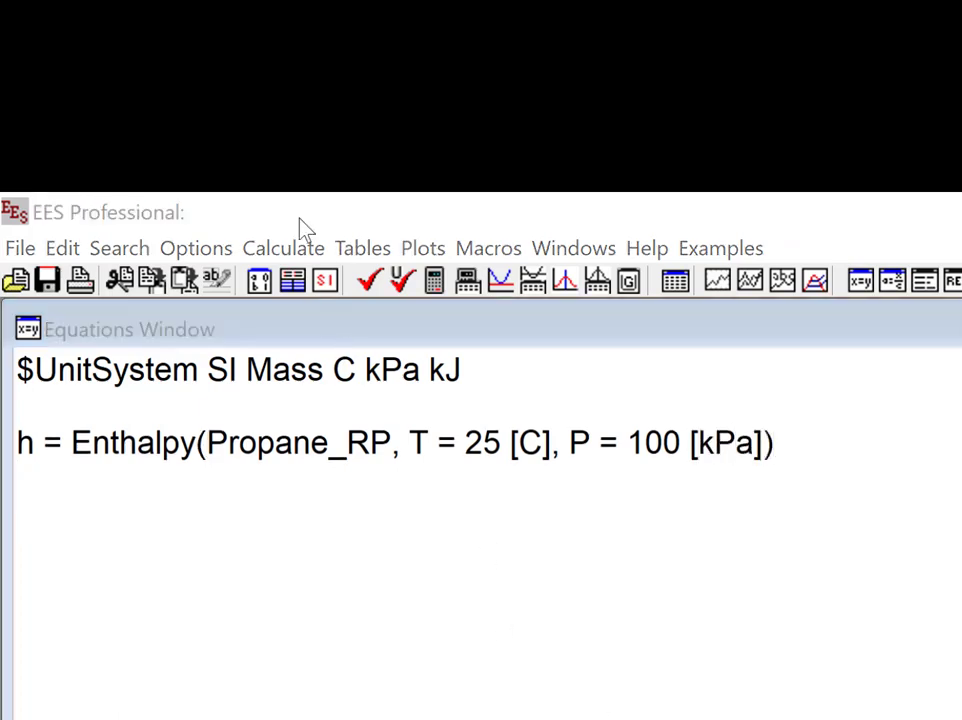
Solve the equations, review h = 630.4 kJ/kg, and go back to the Equations Window.
left_click(301, 247)
left_click(326, 315)
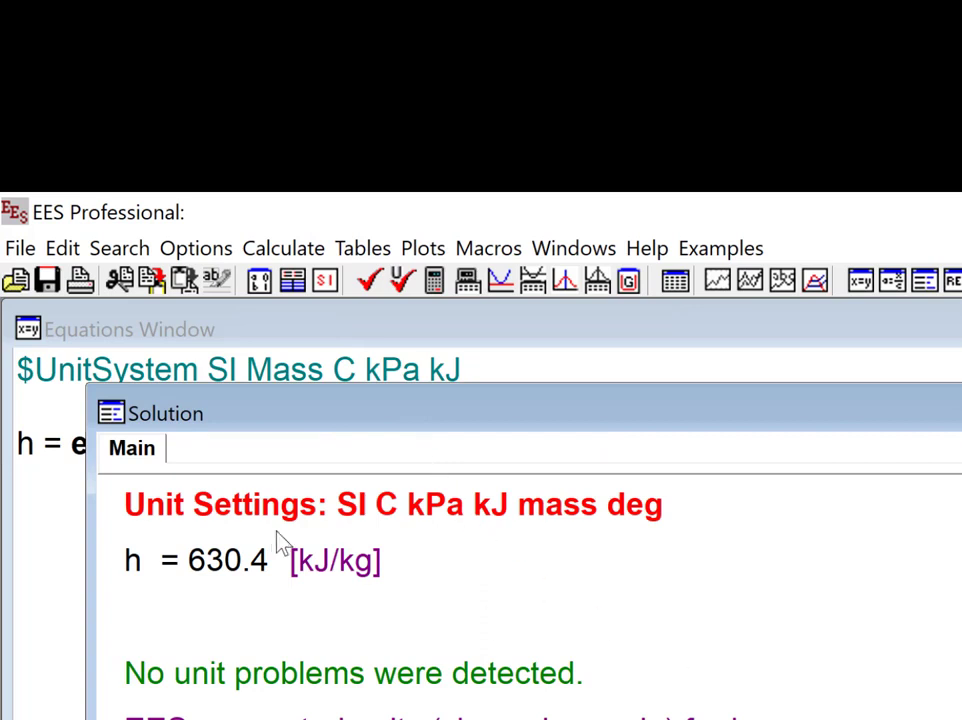
left_click(311, 565)
left_click(405, 612)
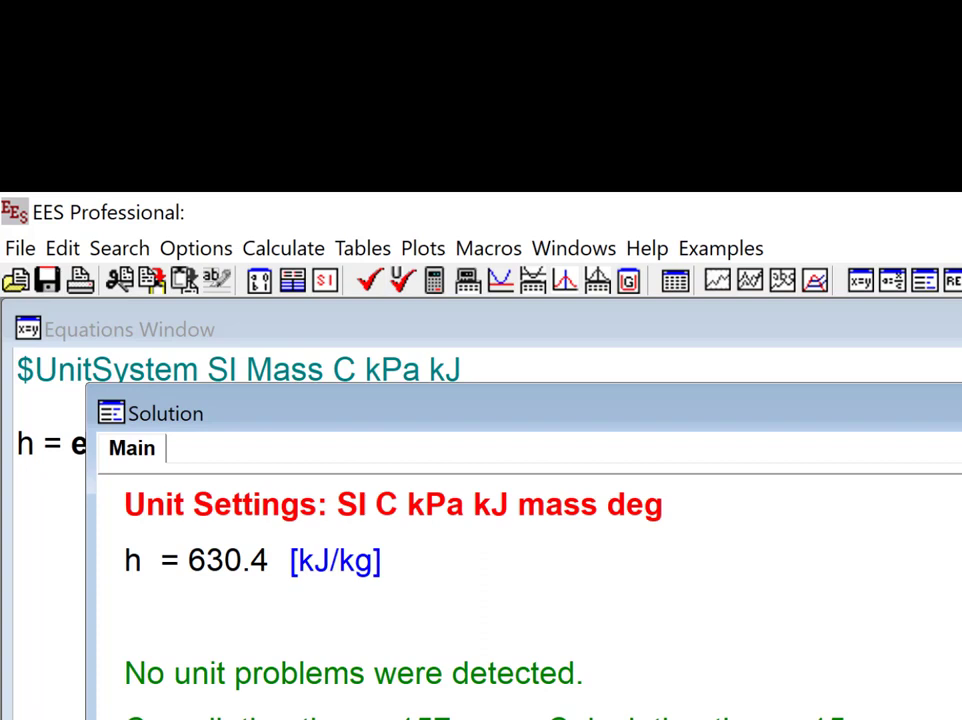
left_click(43, 513)
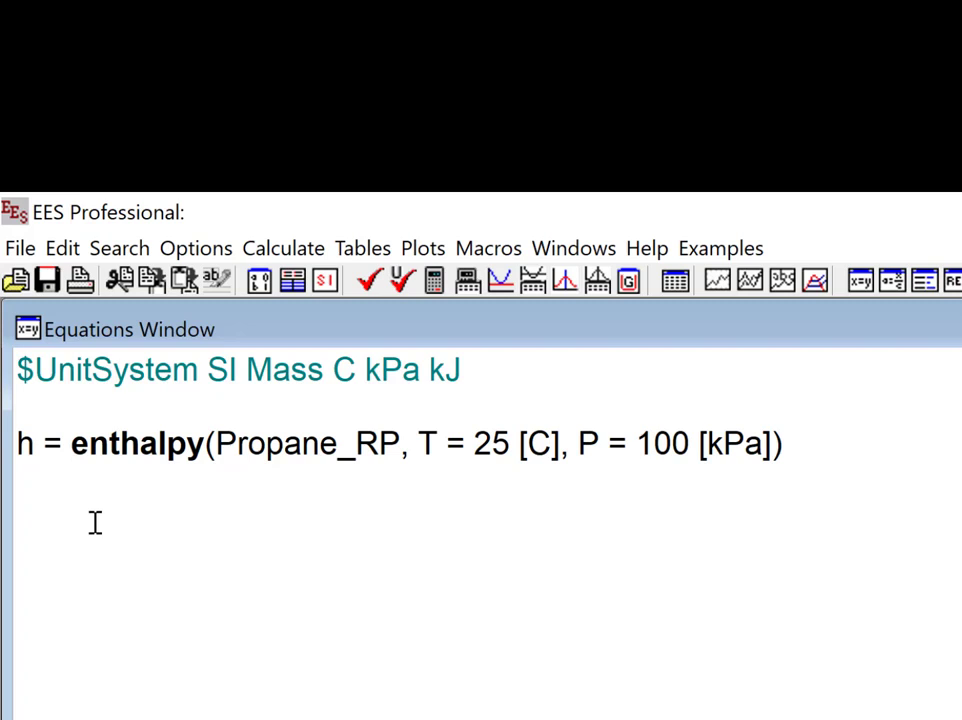
Add the equation D$ = EES_REFPROP_Date$ on the blank line below the enthalpy equation.
left_click(95, 522)
type("D$ =")
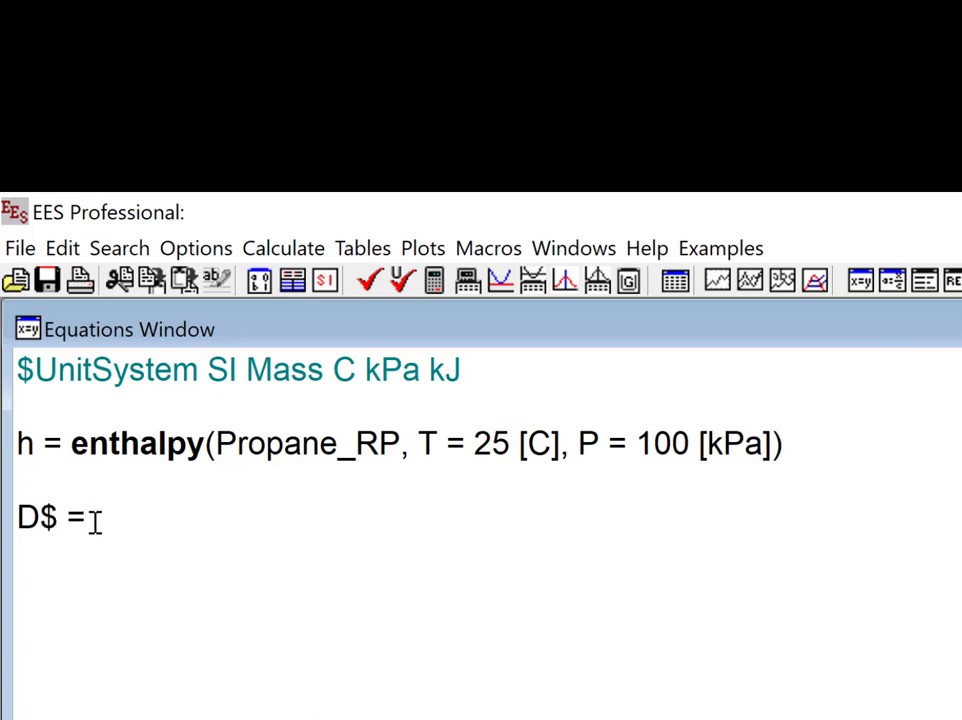
type(" EES_REFP")
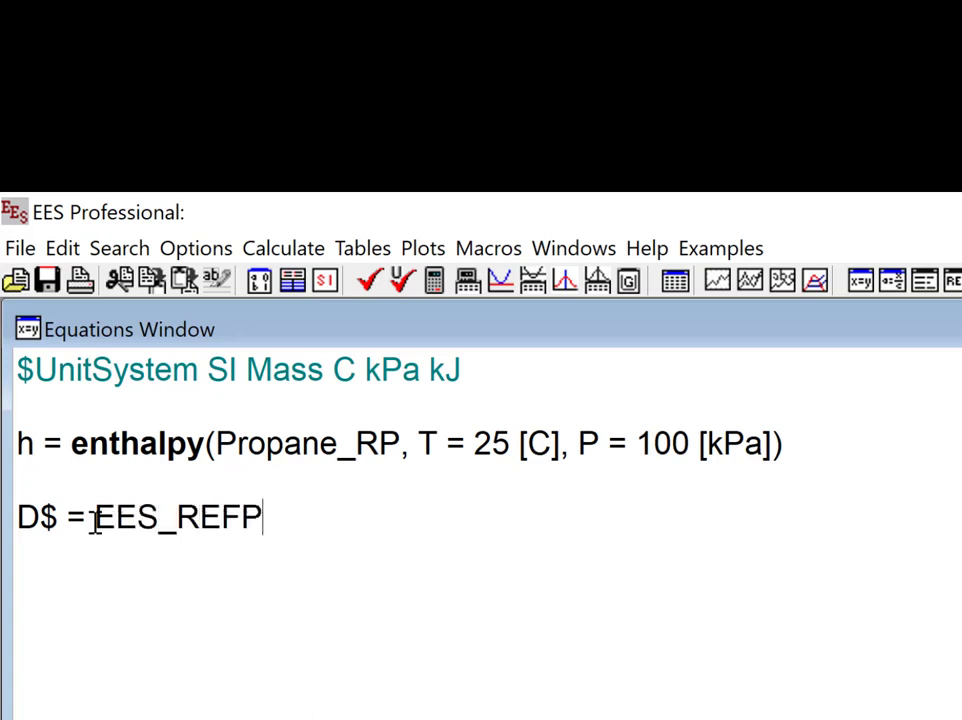
type("ROP")
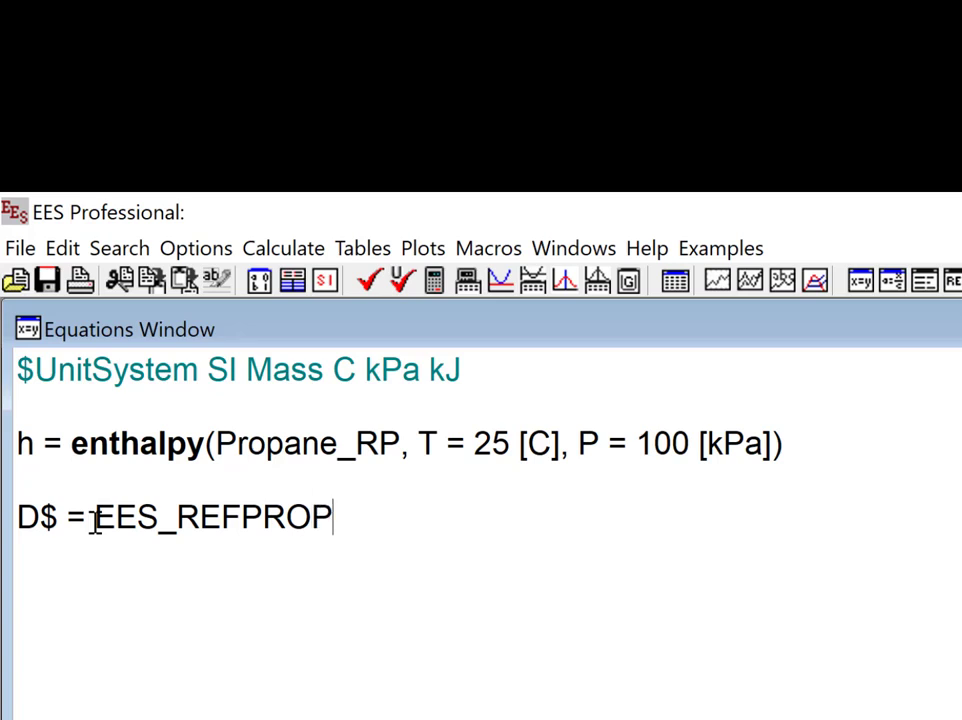
type("_D")
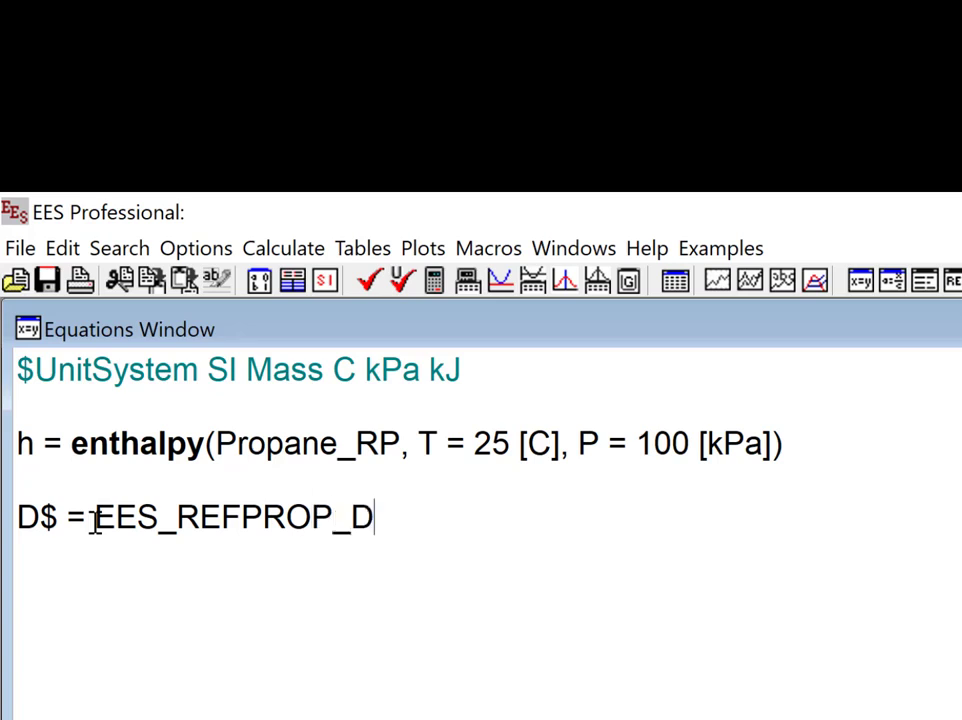
type("ate")
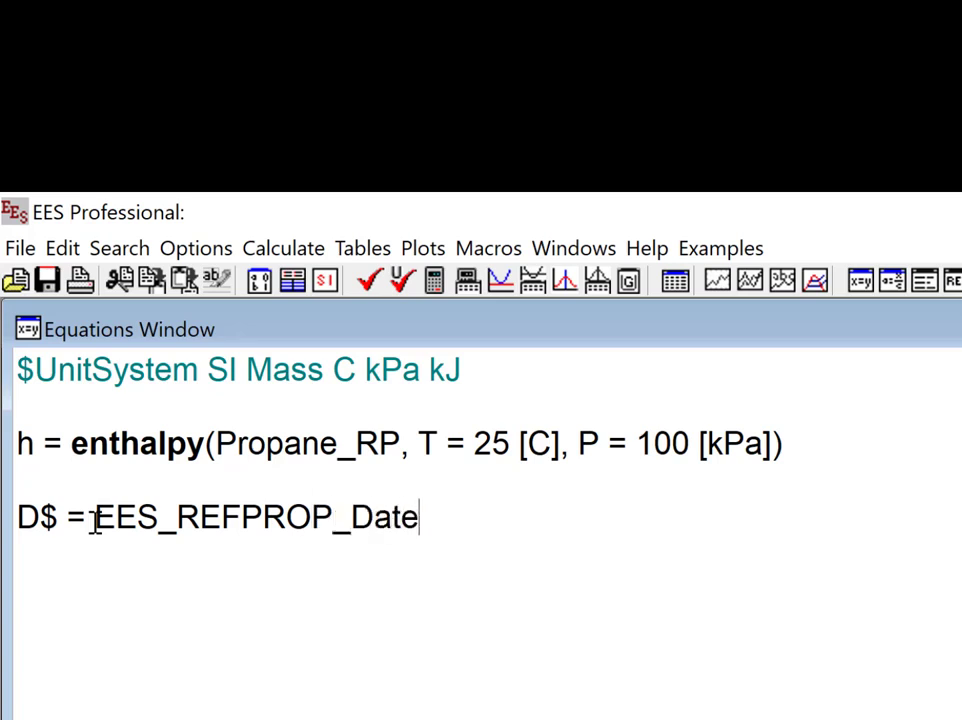
type("$")
key("Return")
Solve with F2 so the REFPROP date 11-28-2022 is returned.
key("F2")
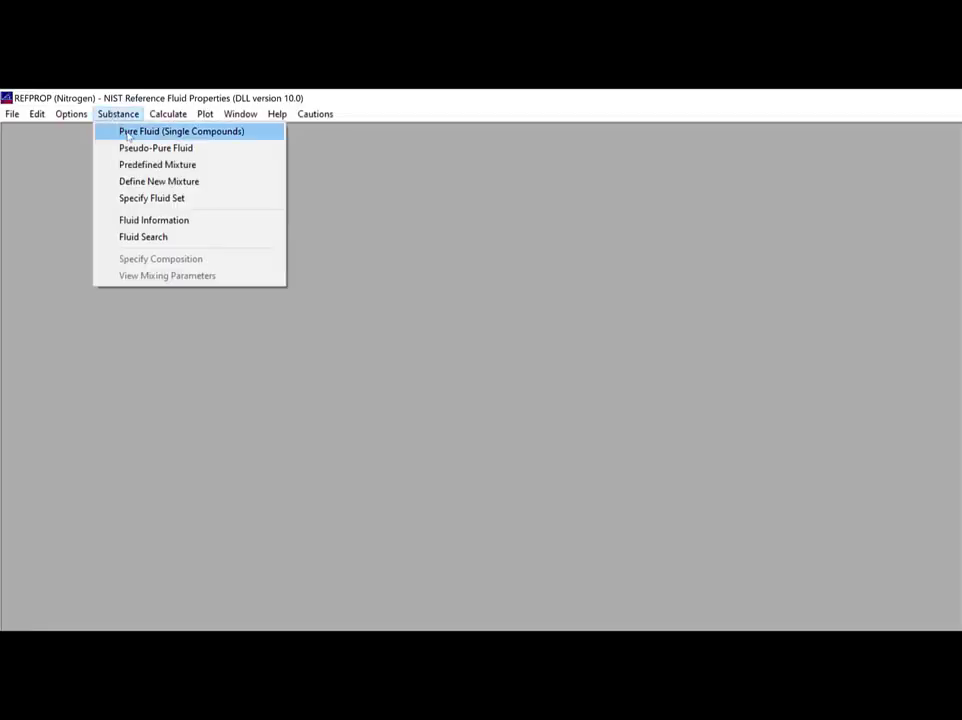
Select Acetone as a pure fluid in REFPROP.
left_click(210, 131)
left_click(190, 428)
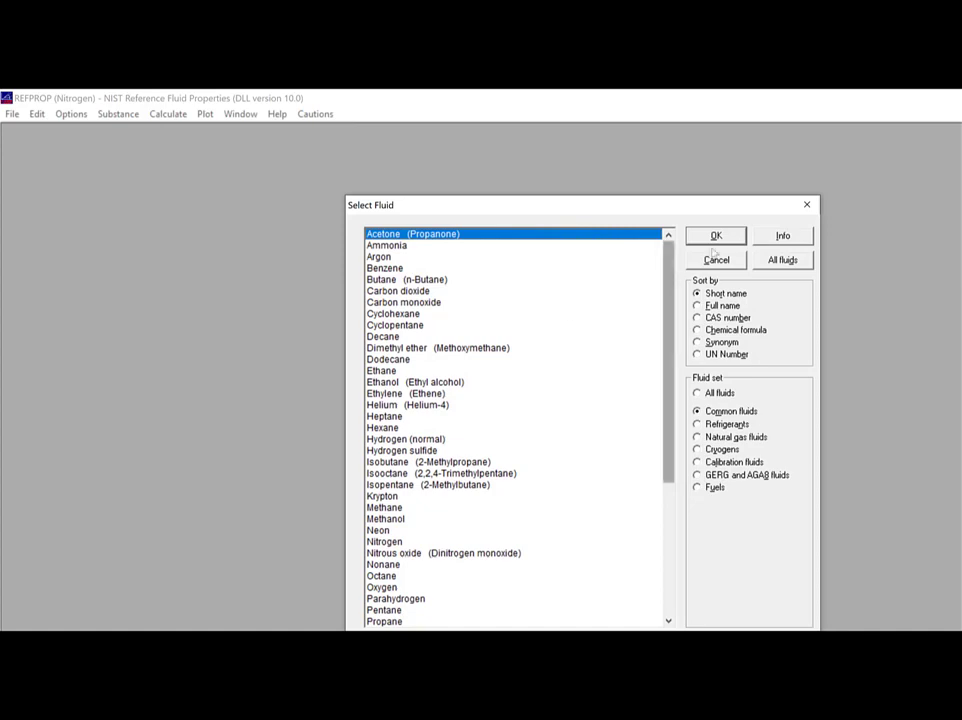
key("Return")
Browse the Select Mixture list of predefined refrigerant blends down to R435A–R460A.
left_click(118, 114)
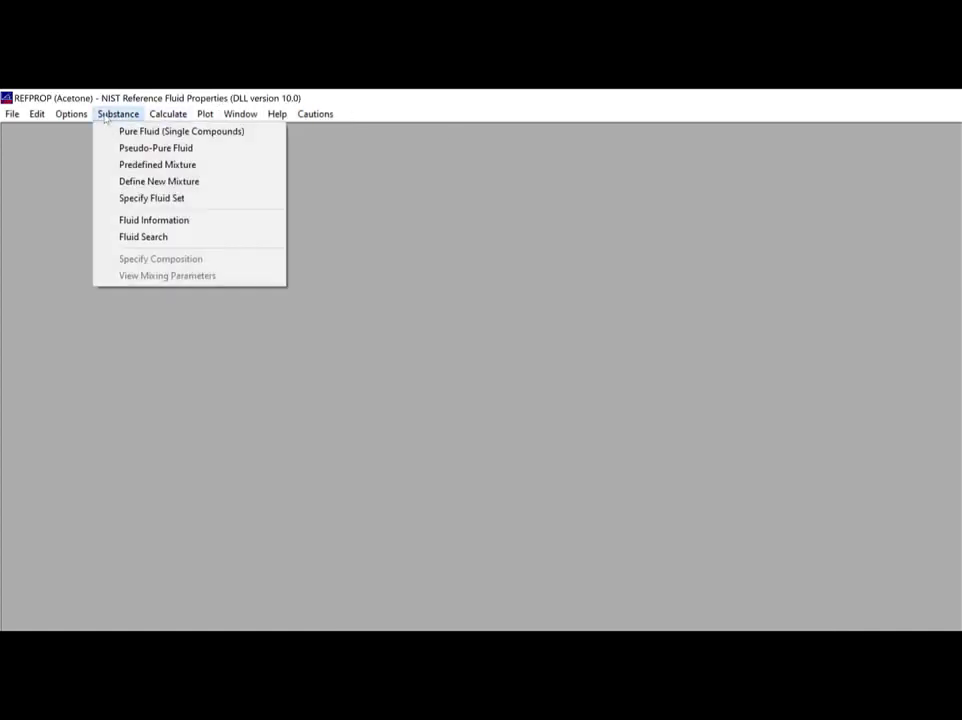
left_click(135, 163)
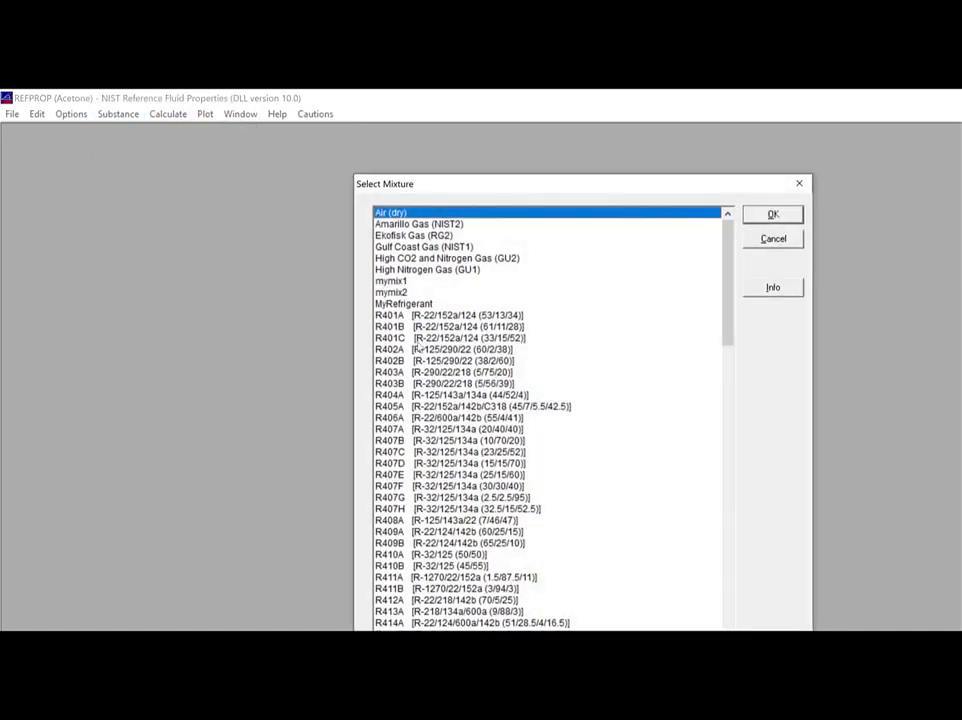
scroll(416, 350, "down", 2)
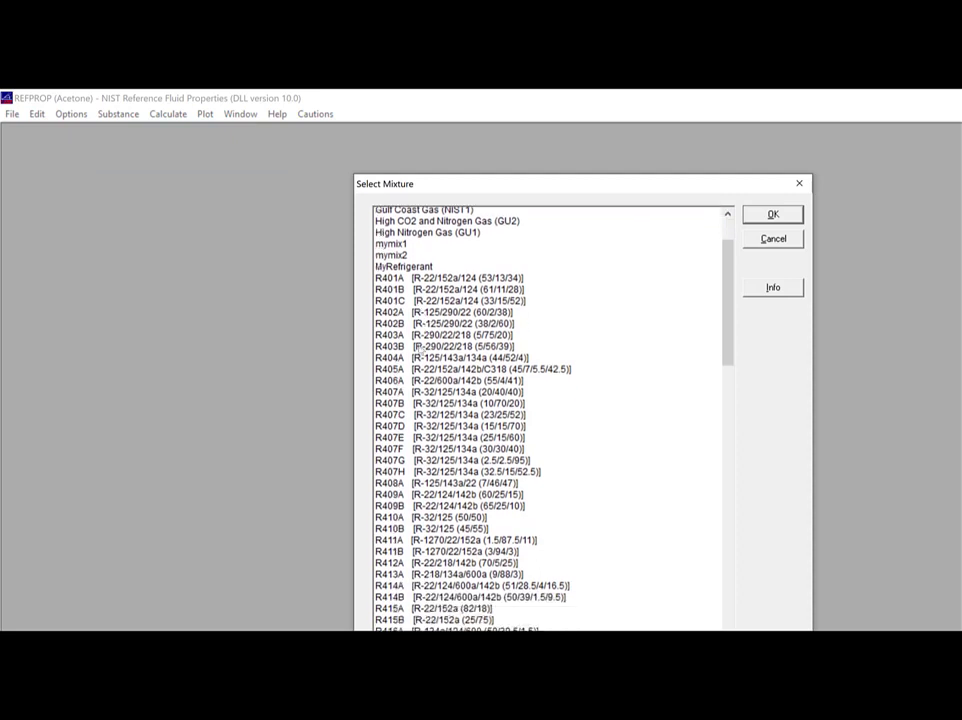
scroll(422, 350, "down", 3)
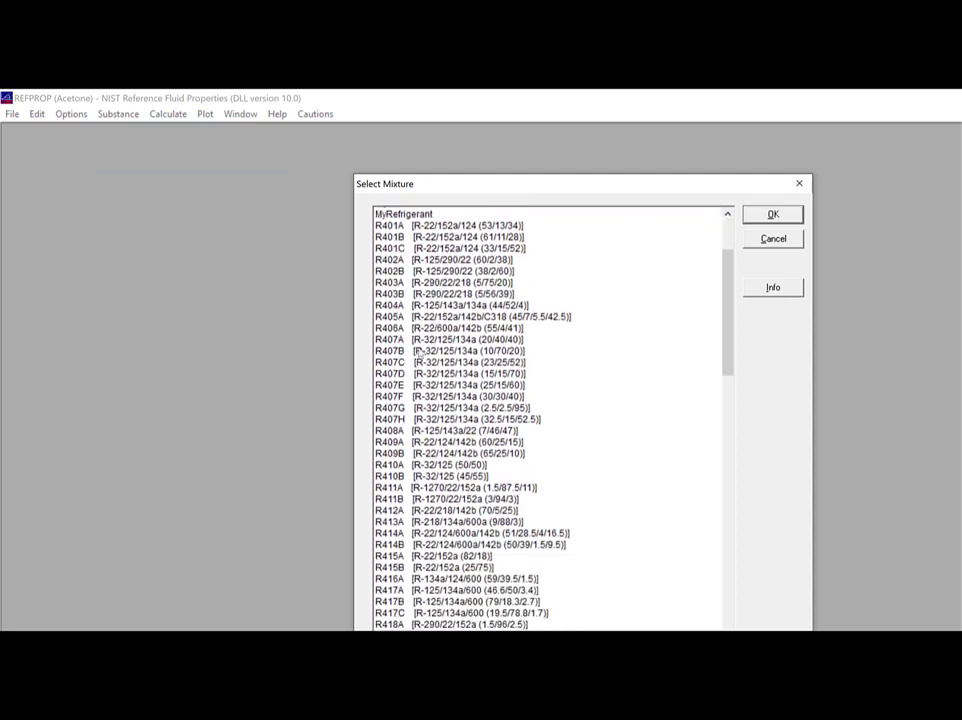
scroll(420, 350, "down", 1)
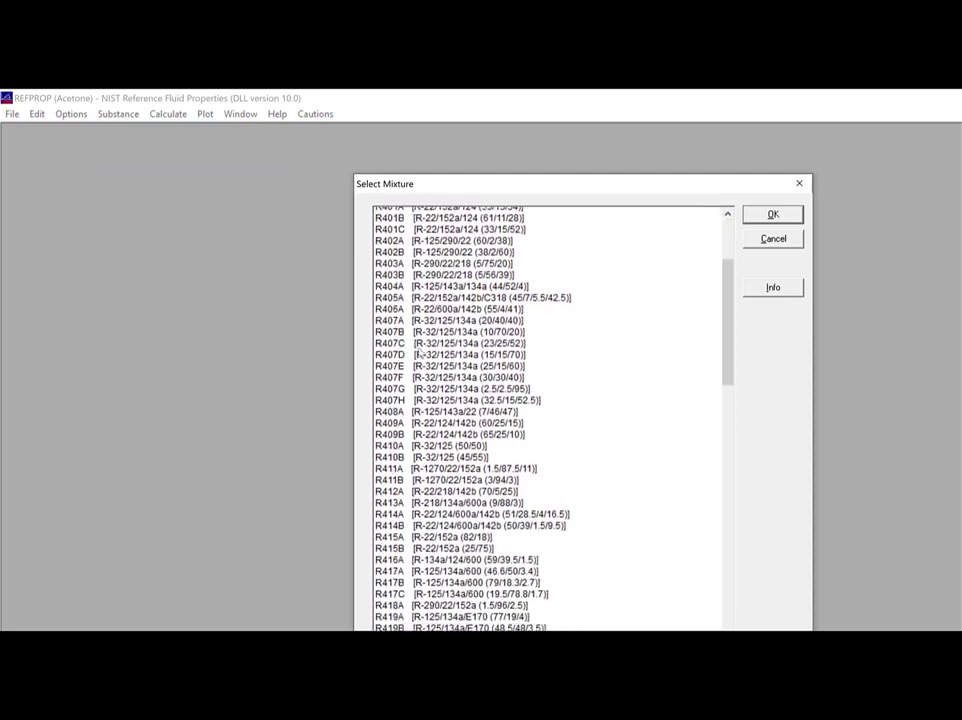
scroll(420, 352, "down", 1)
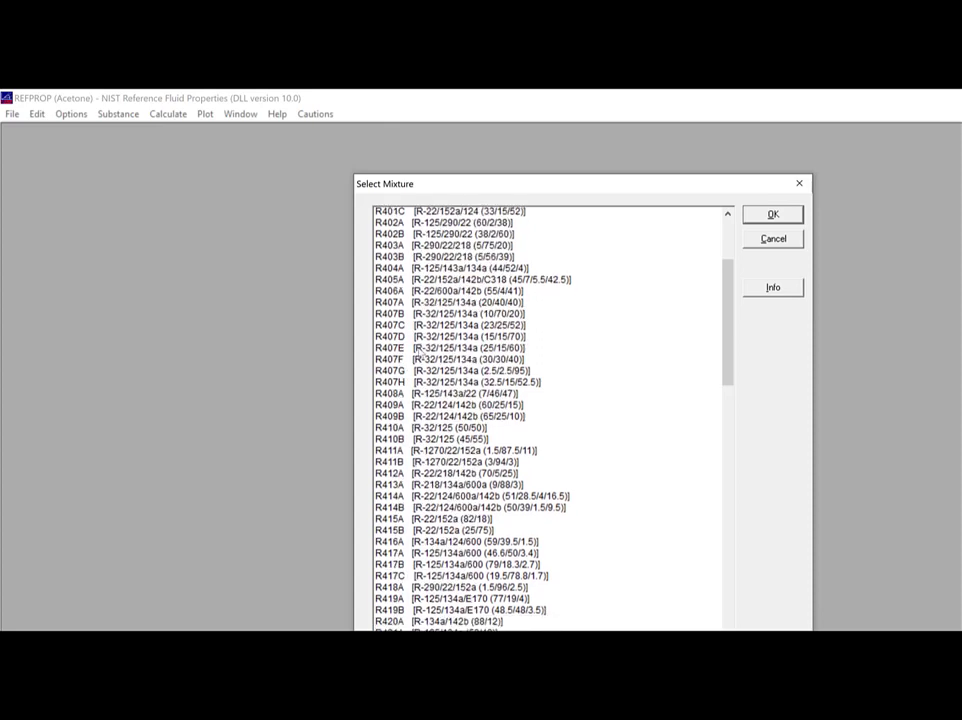
scroll(420, 354, "down", 1)
scroll(421, 350, "down", 4)
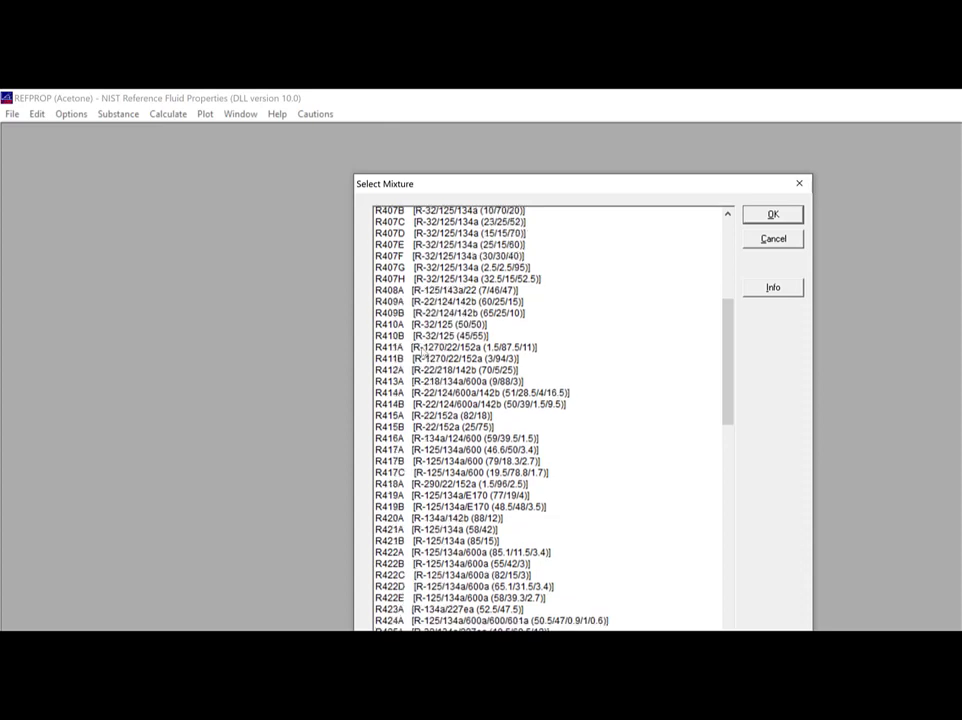
scroll(422, 350, "down", 3)
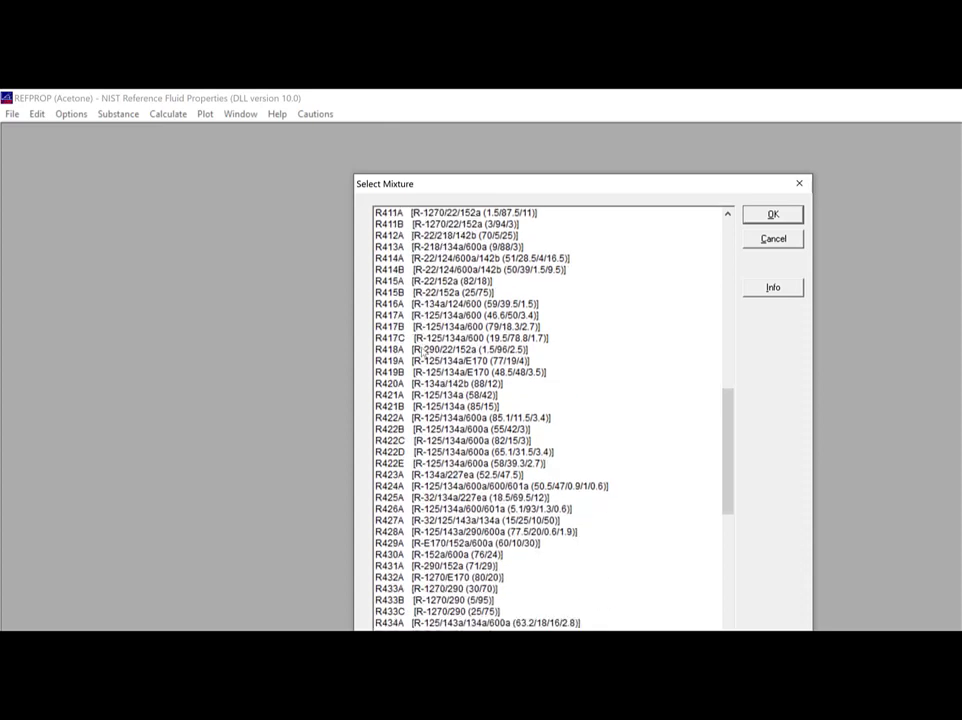
scroll(422, 352, "down", 7)
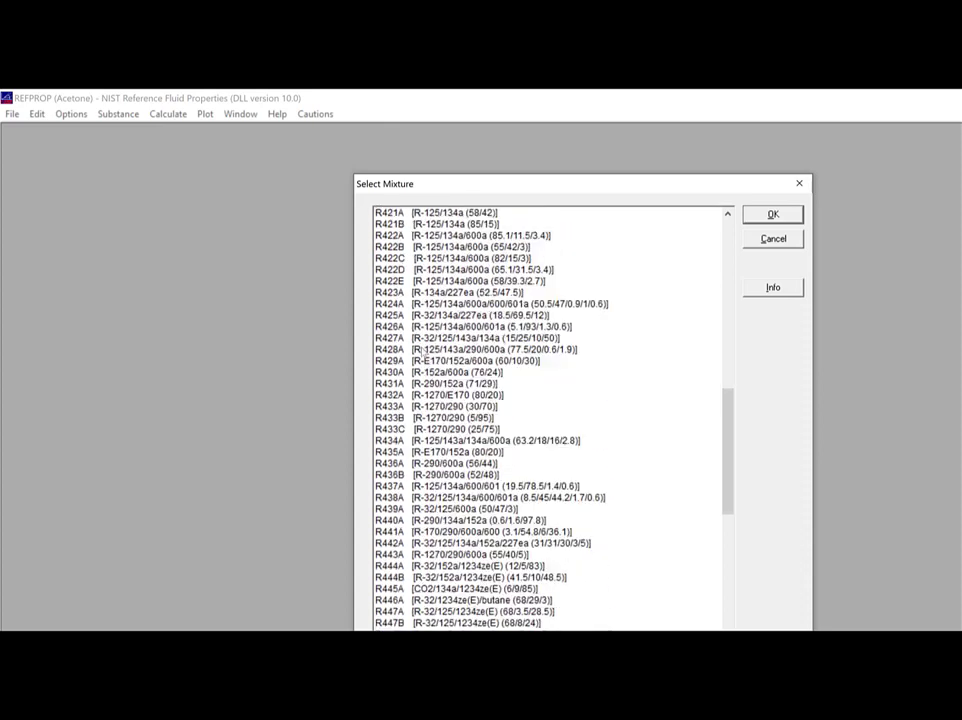
scroll(421, 353, "down", 1)
scroll(432, 340, "down", 3)
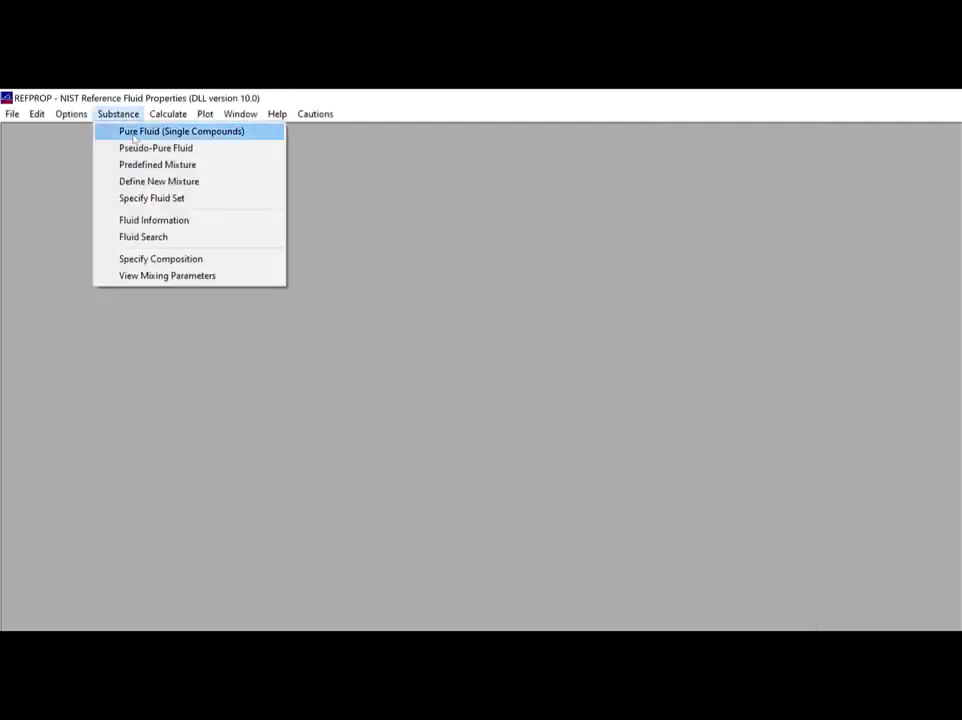
Start a new mixture in Define Mixture with components R32 and R125.
key("Down")
key("Down")
key("Down")
key("Return")
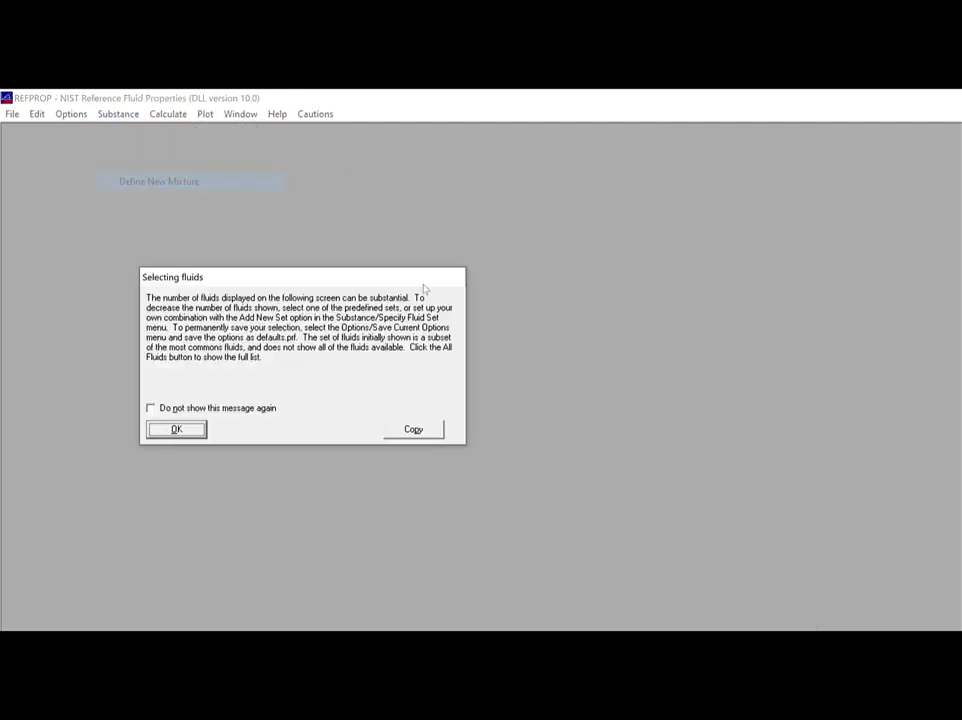
left_click(200, 431)
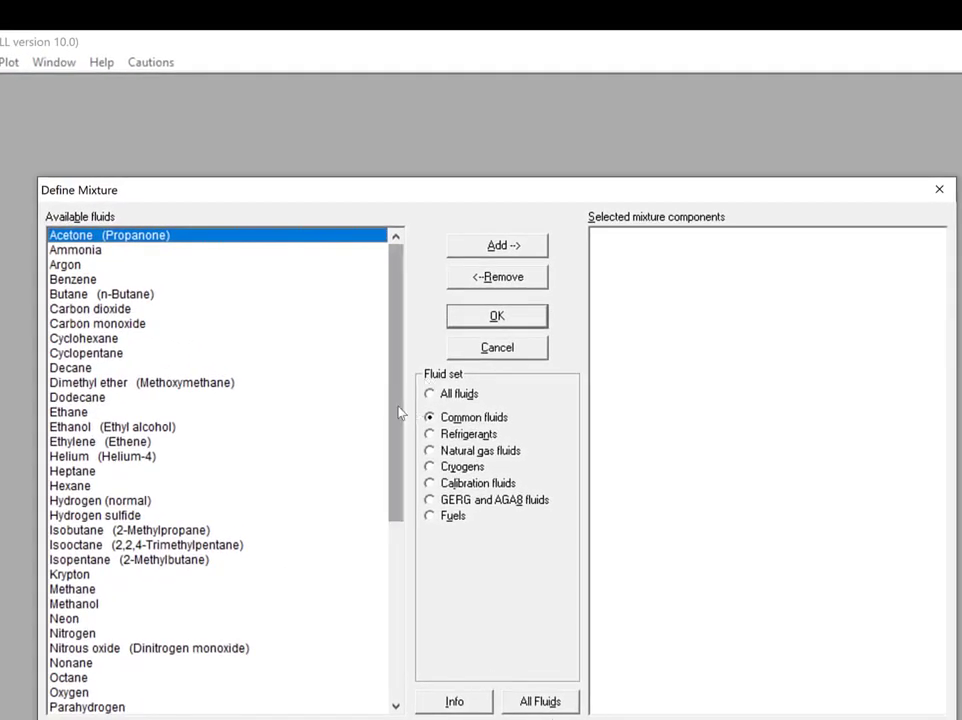
left_click_drag(393, 419, 382, 573)
left_click(195, 663)
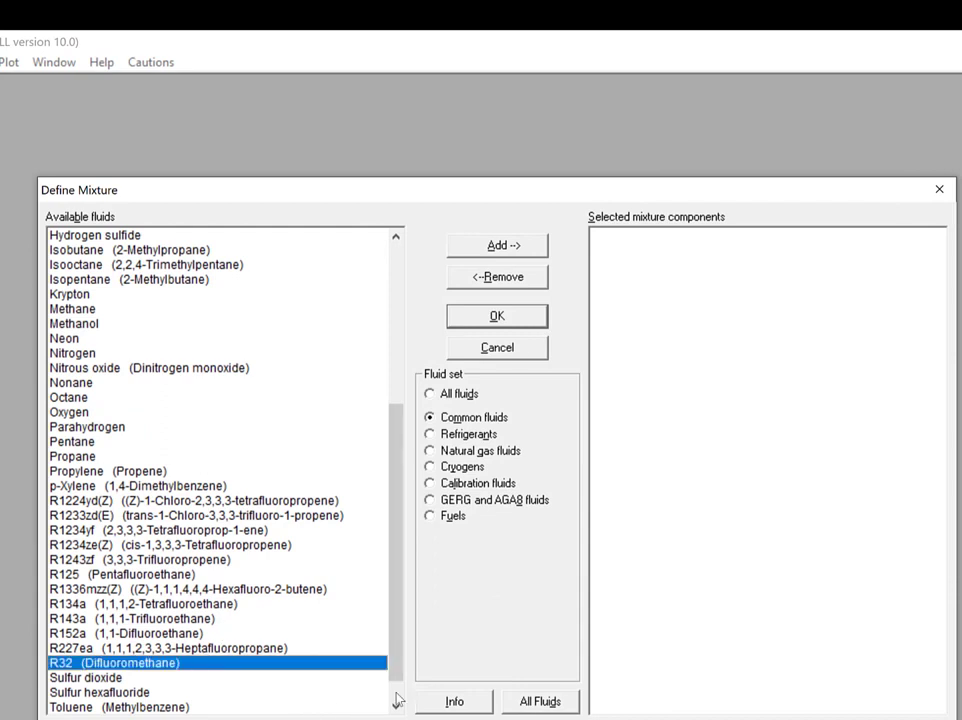
left_click(500, 246)
left_click(115, 574)
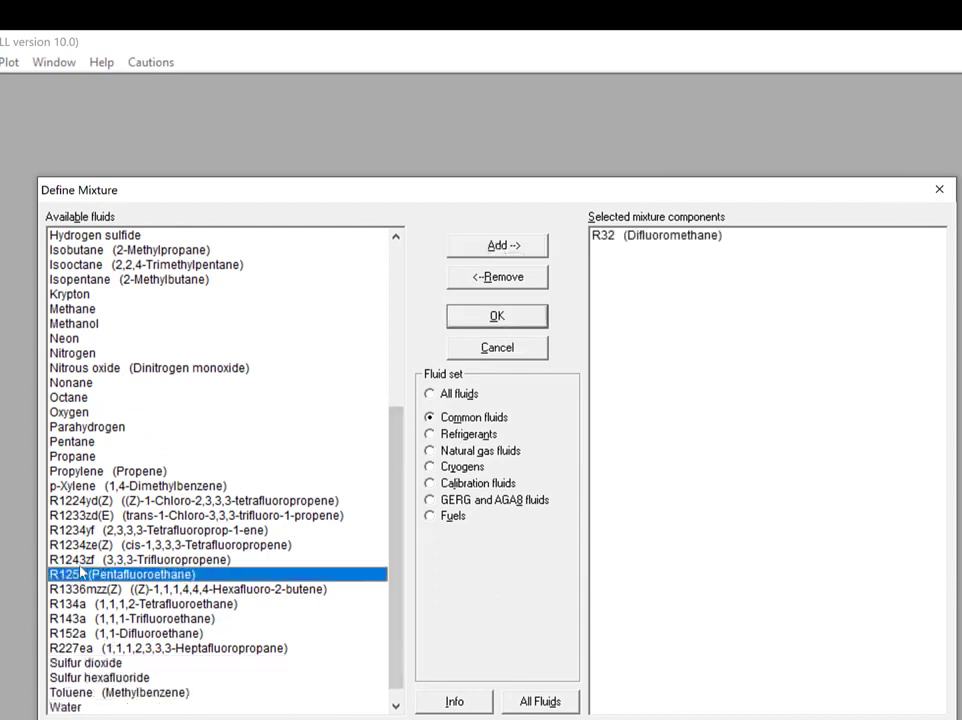
left_click(490, 246)
Confirm the components and set the R32 mass fraction to 0.4.
left_click(510, 318)
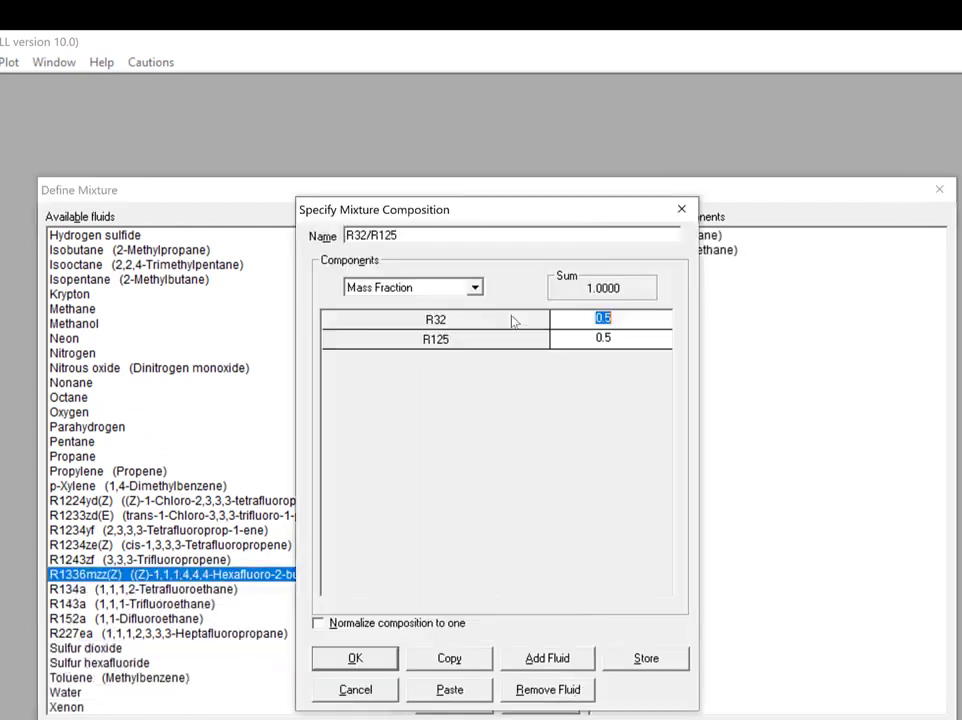
type("0.4")
key("Tab")
Set R125 to 0.6 mass fraction and save the blend as MyRefrigerant.MIX, overwriting the old file.
type("0.6")
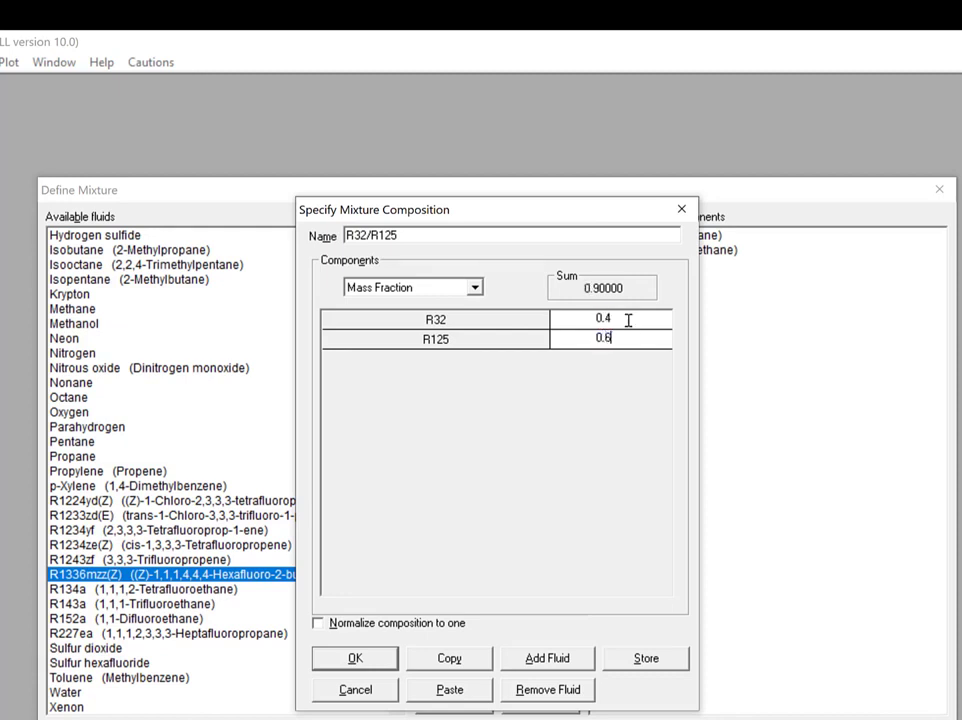
key("Tab")
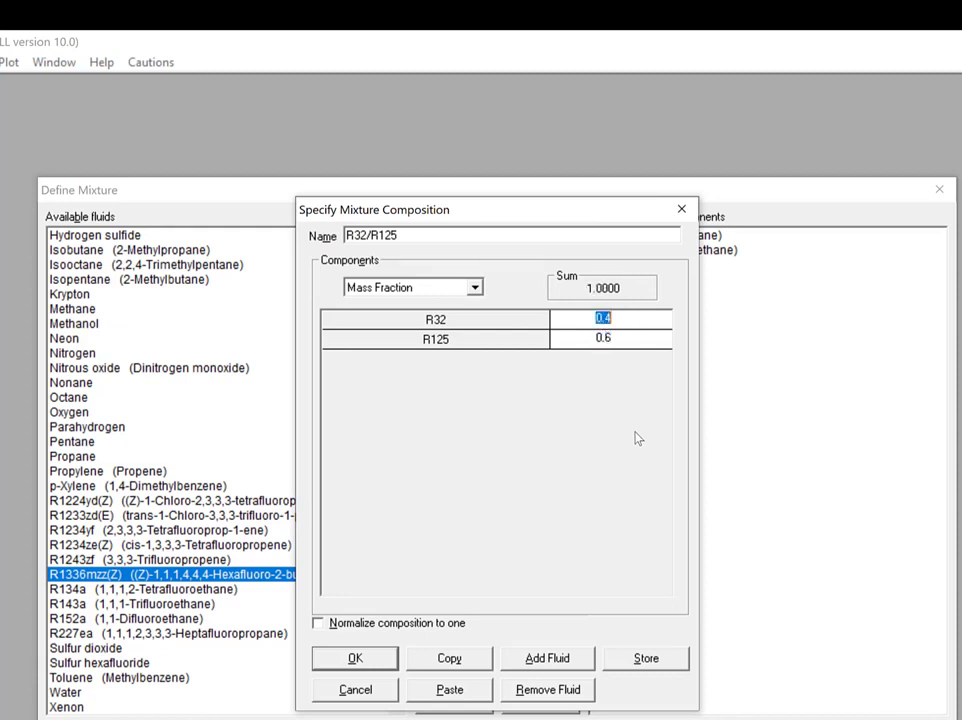
left_click(648, 662)
type("MyRefri")
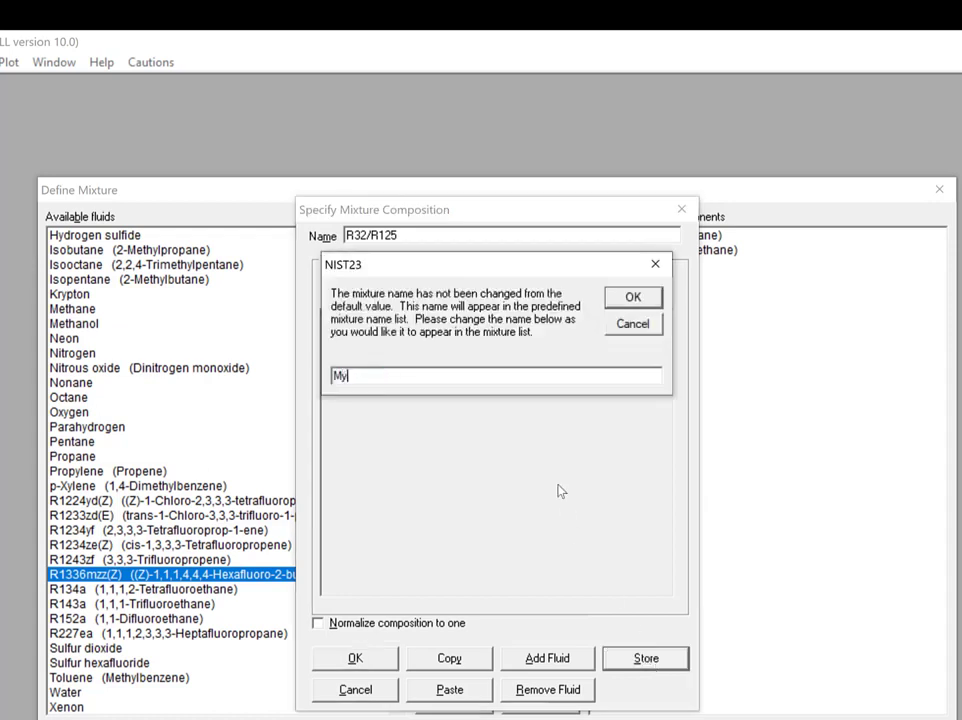
type("gerant")
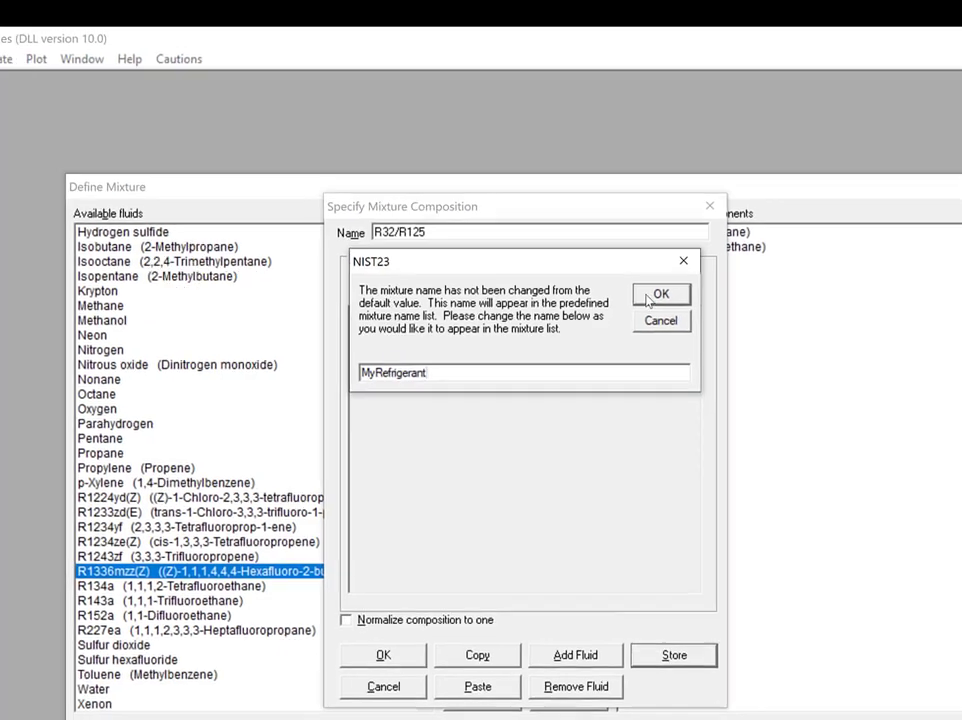
key("Return")
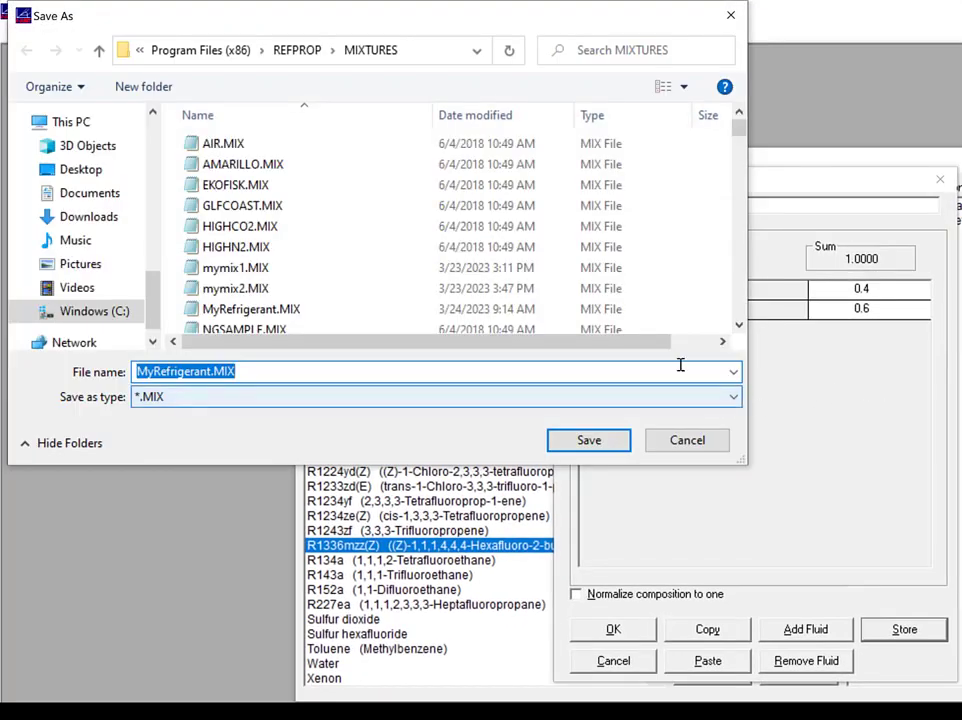
left_click(610, 450)
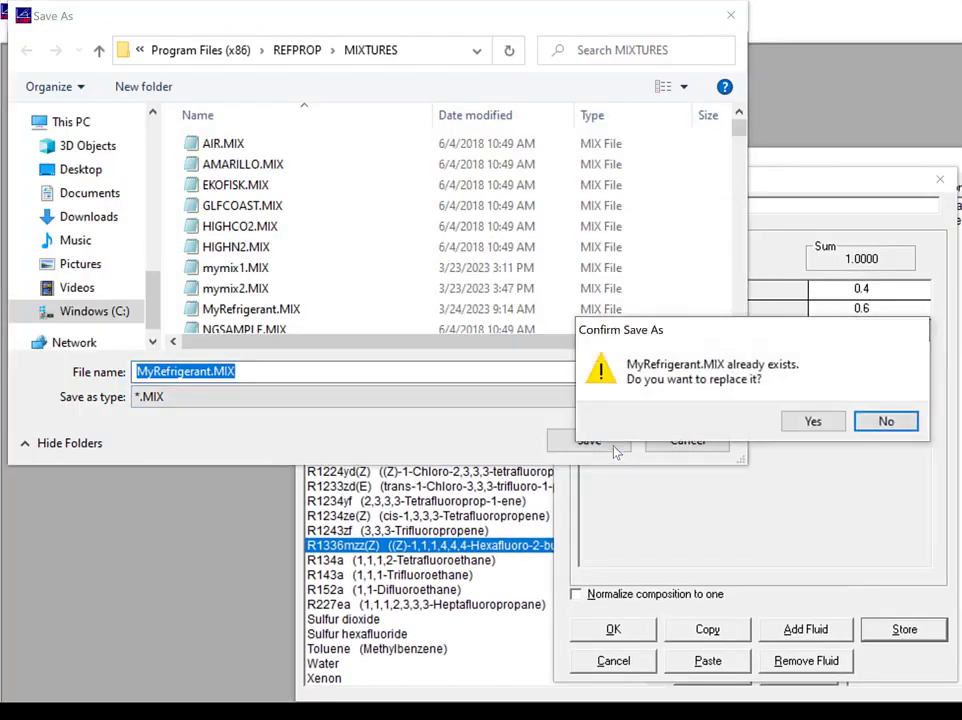
left_click(815, 422)
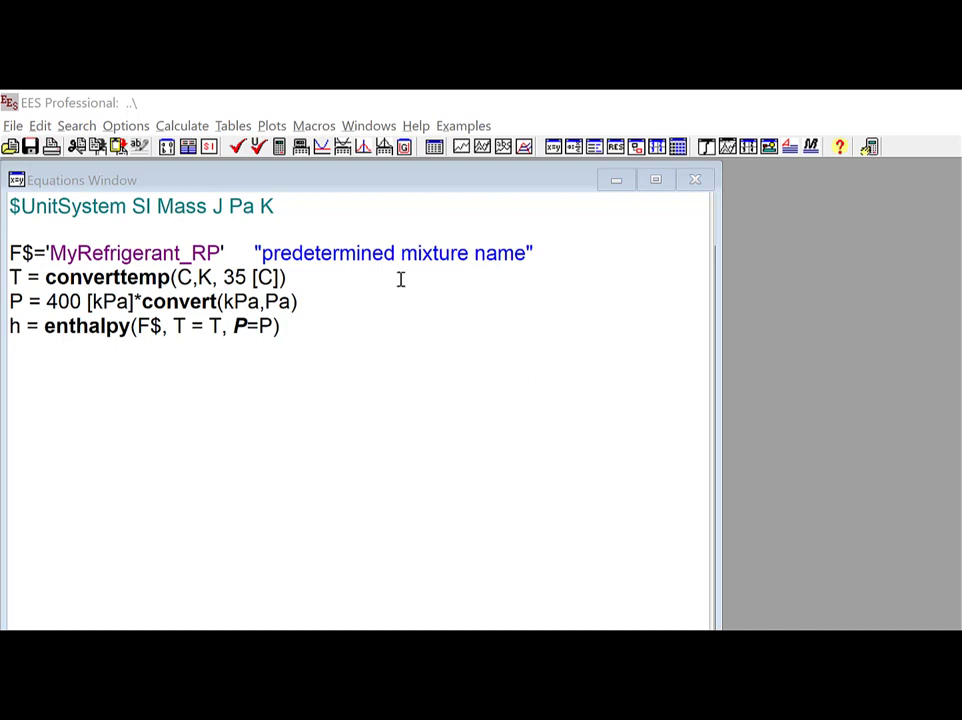
Solve the MyRefrigerant enthalpy equation, giving 445100 J/kg at 308.2 K and 400000 Pa.
left_click(340, 333)
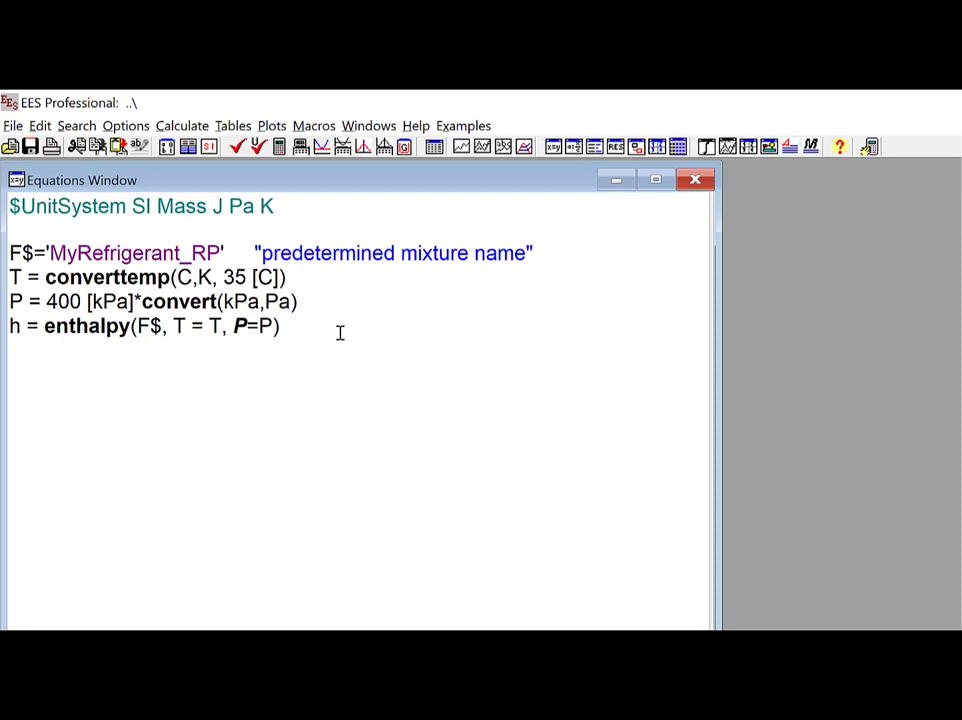
key("F2")
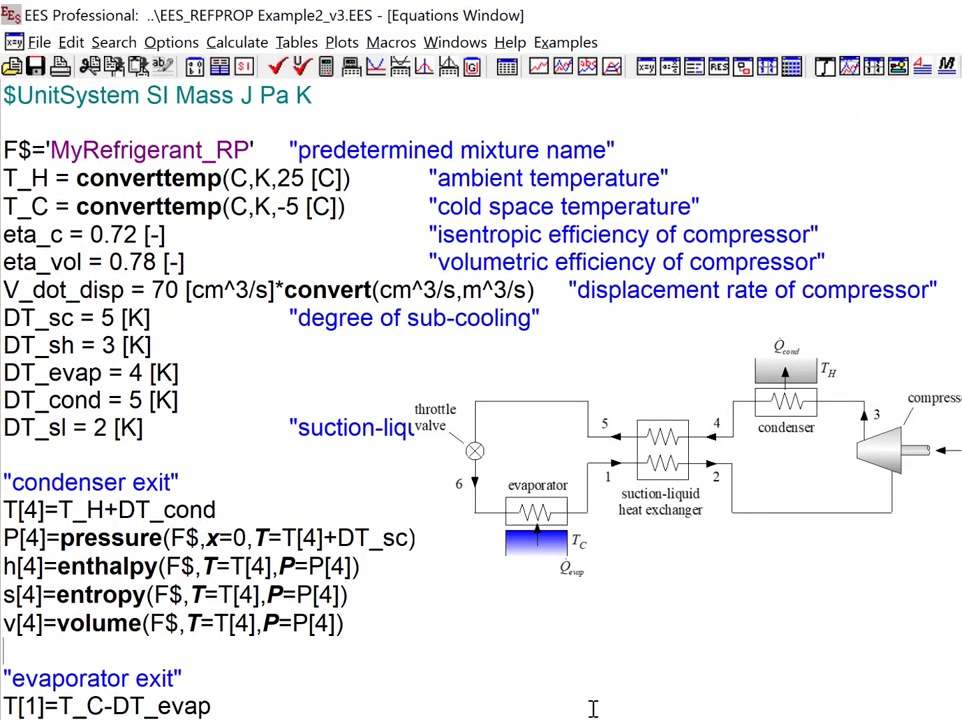
scroll(598, 712, "down", 5)
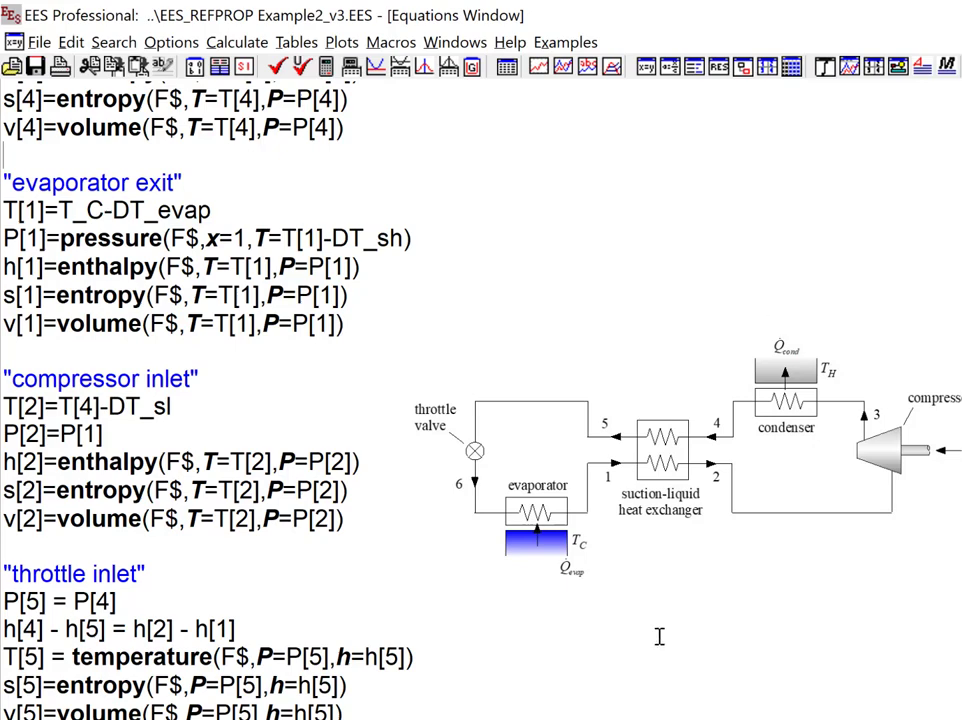
scroll(681, 618, "down", 3)
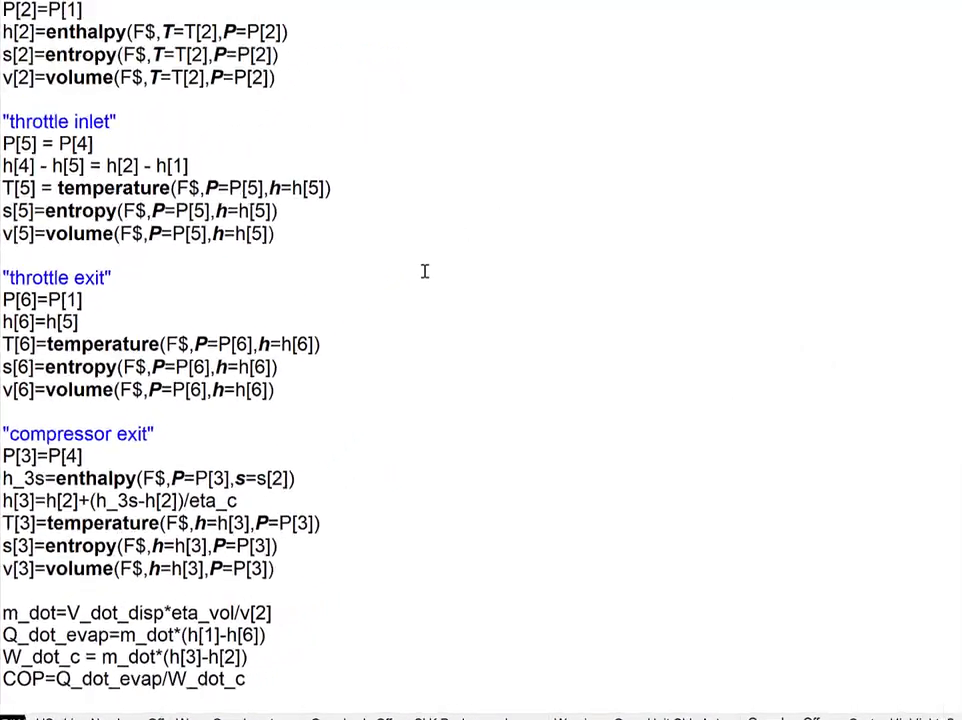
Solve the cycle model (m_dot=0.0009711 kg/s, Q_dot_evap=183.7 W, W_dot_c=59.18 W) and enlarge the Solution window.
key("F2")
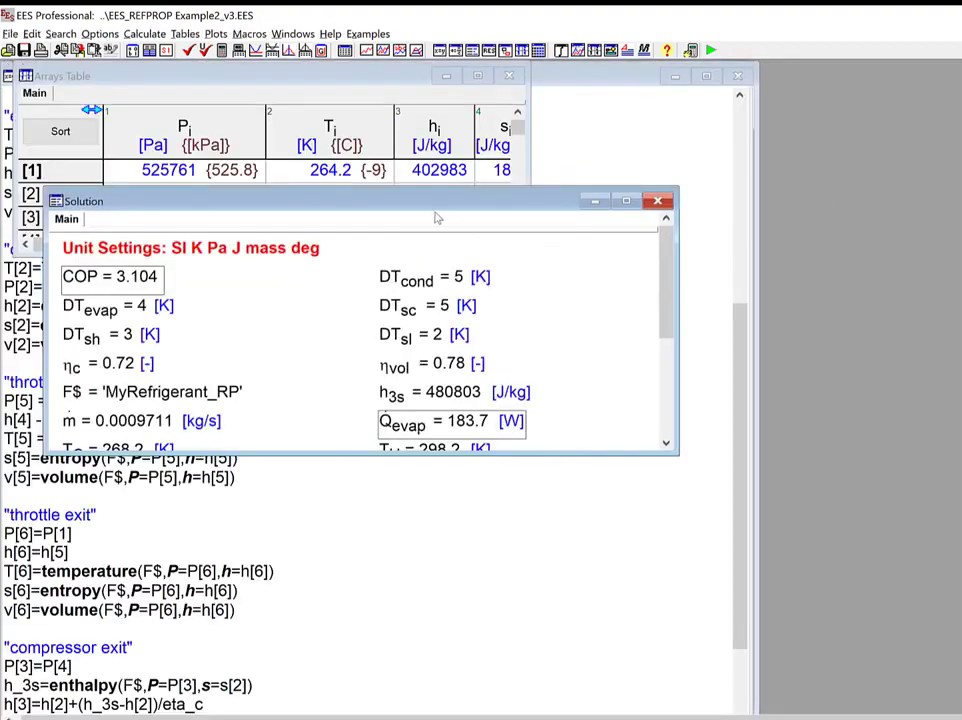
left_click_drag(436, 200, 436, 110)
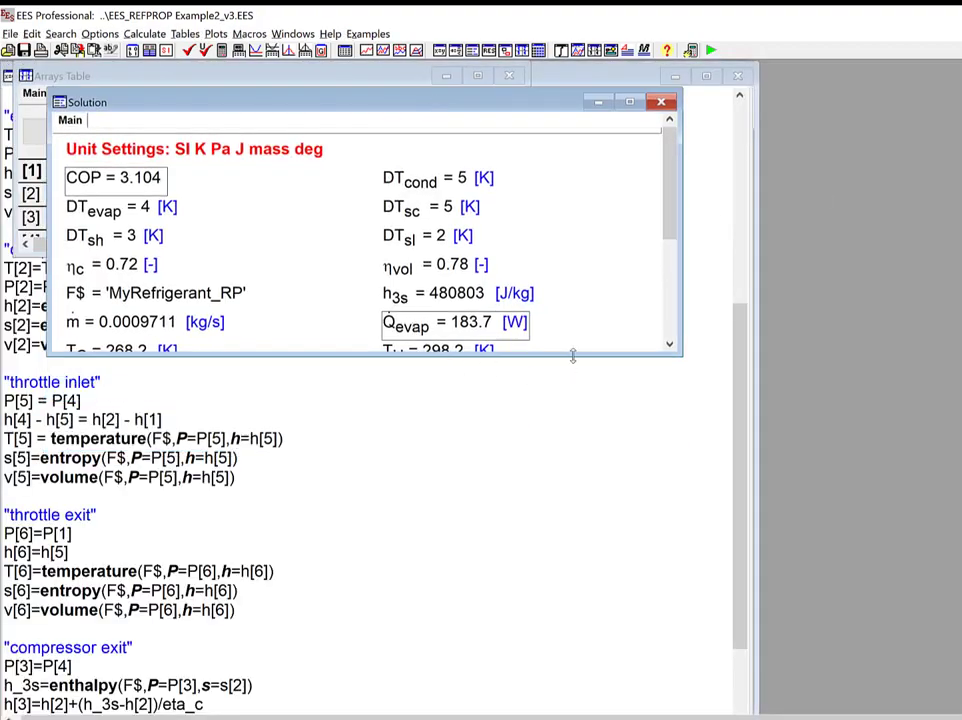
left_click_drag(511, 356, 579, 518)
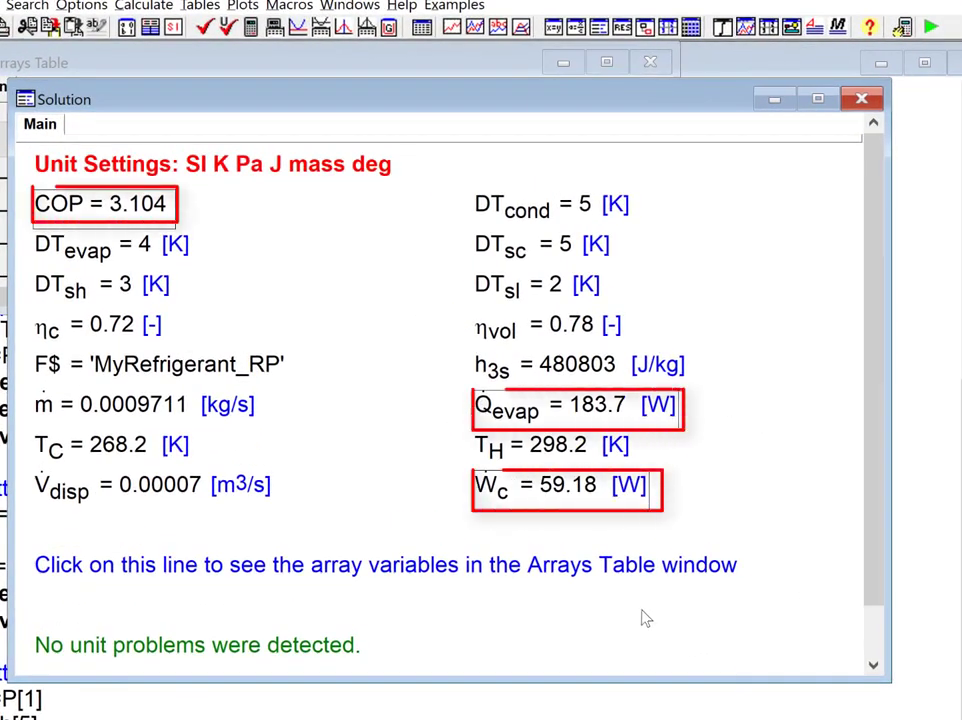
Bring the Arrays Table forward and size it to show P, T, h, s, v for states 1–6.
left_click(348, 62)
left_click_drag(453, 311, 465, 431)
left_click(70, 109)
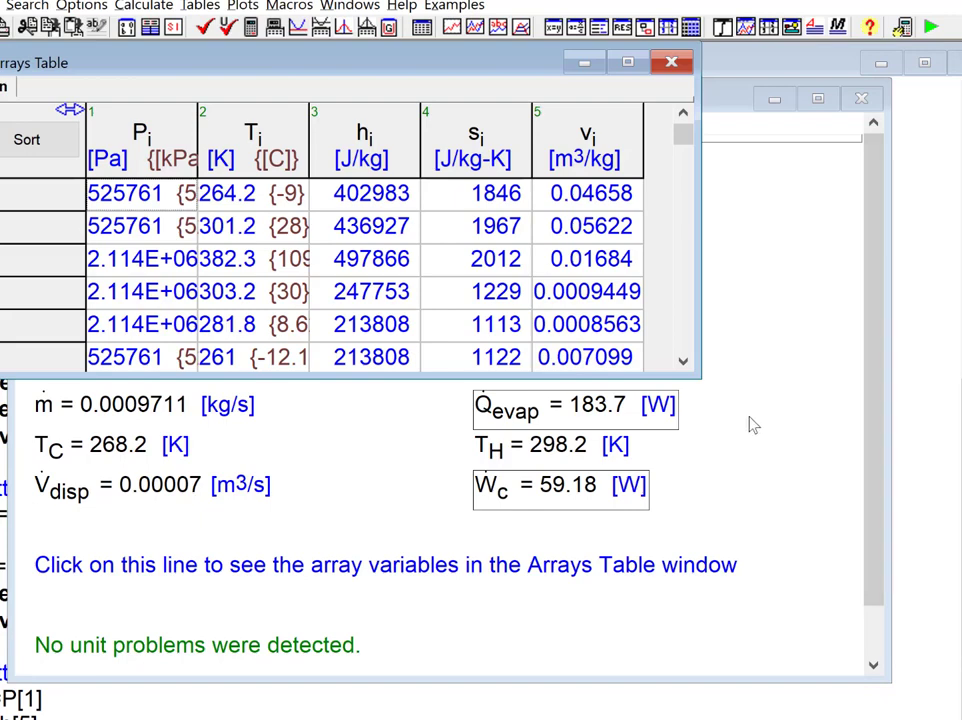
left_click(244, 7)
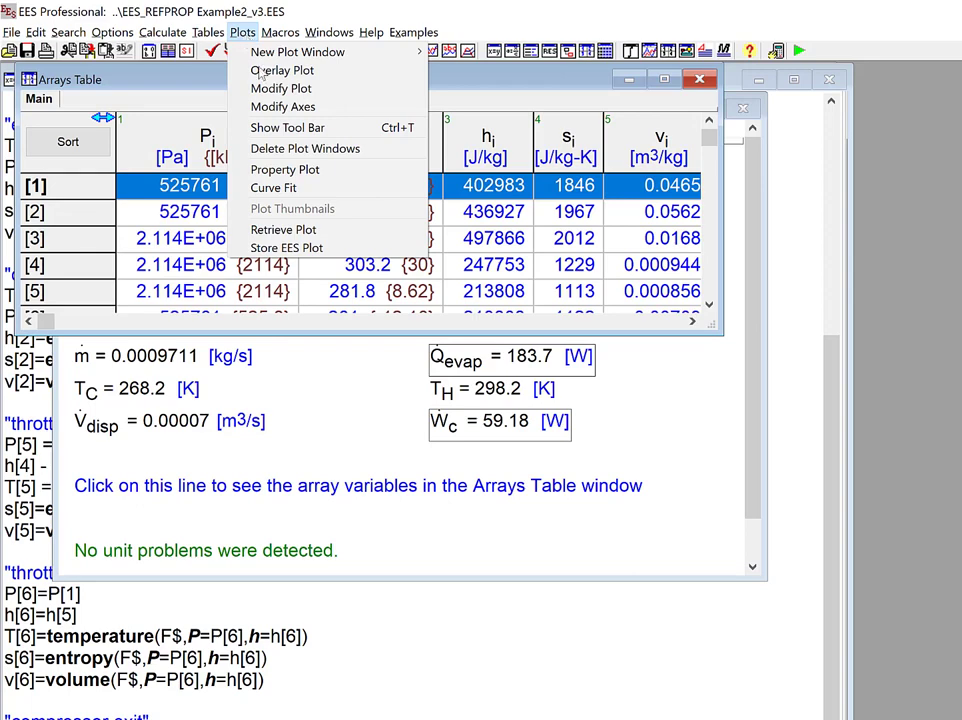
Start a T-s property plot using the EES_REFPROP fluid MyRefrigerant_RP.
left_click(363, 172)
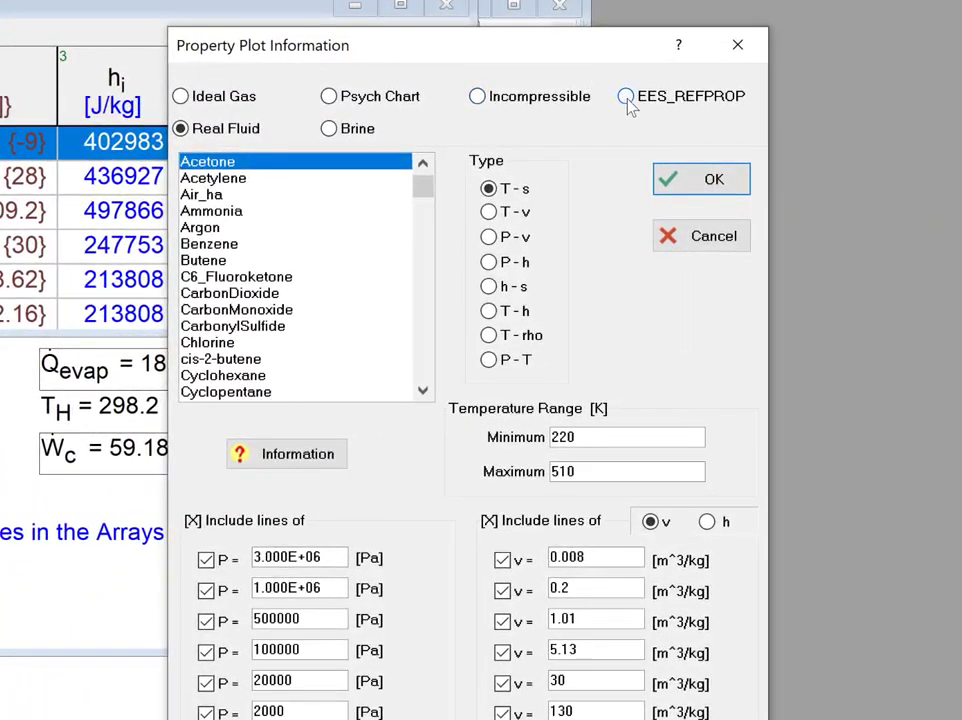
left_click(655, 104)
left_click(540, 487)
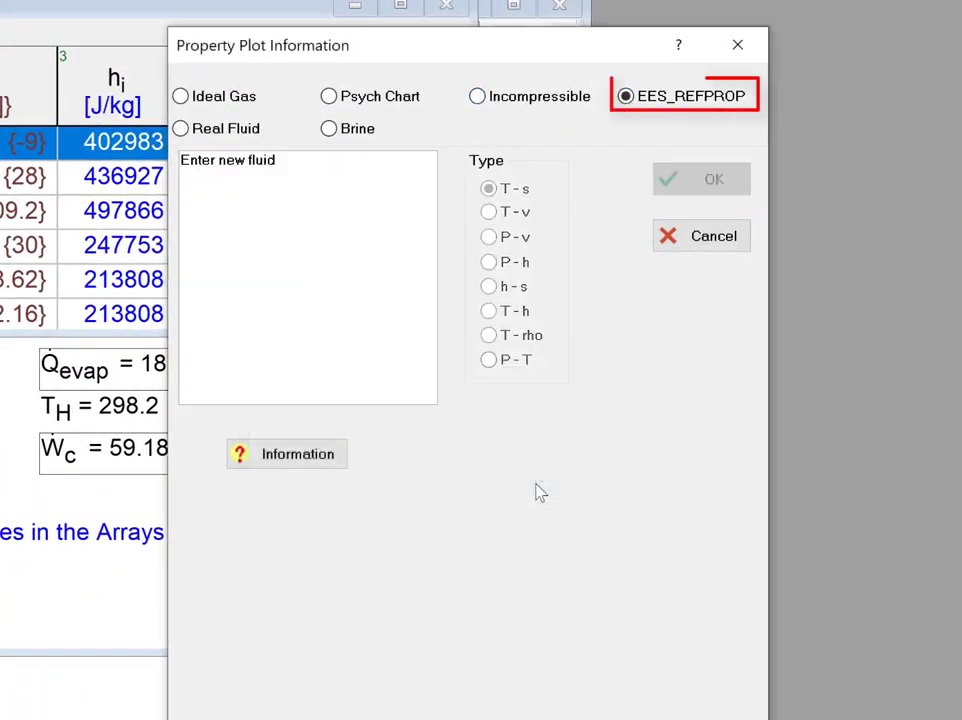
left_click(260, 163)
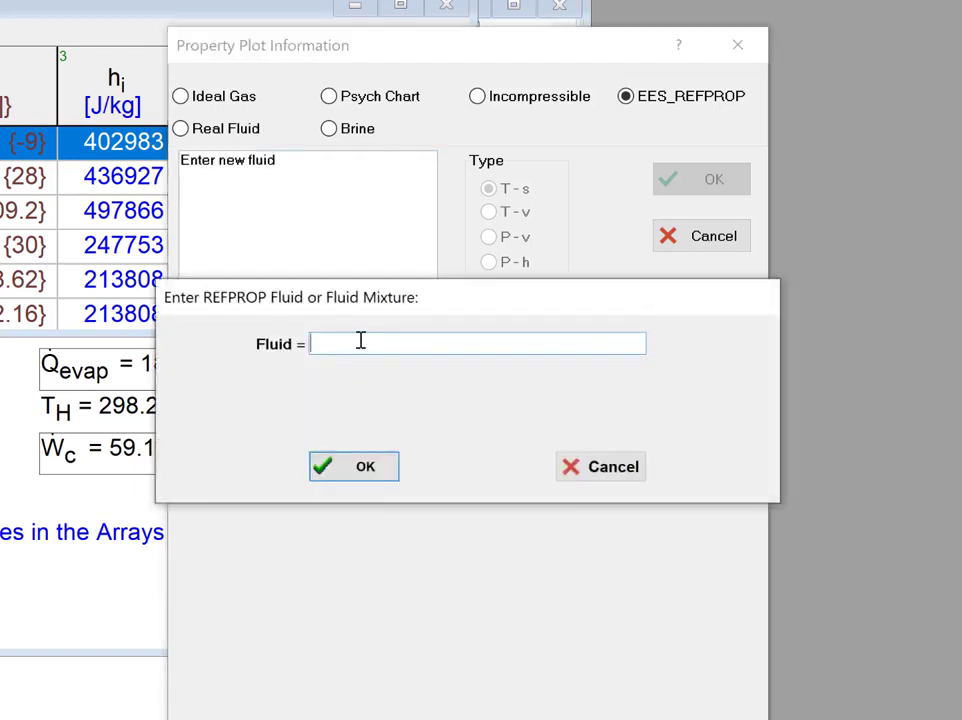
type("MyRefrigerant_RP")
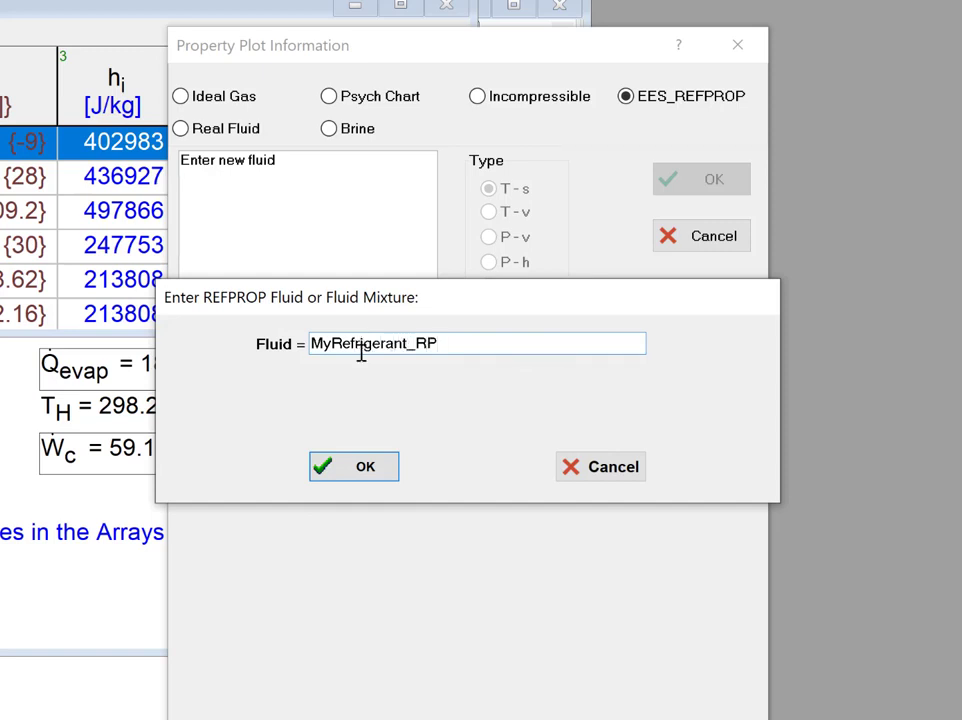
left_click(372, 477)
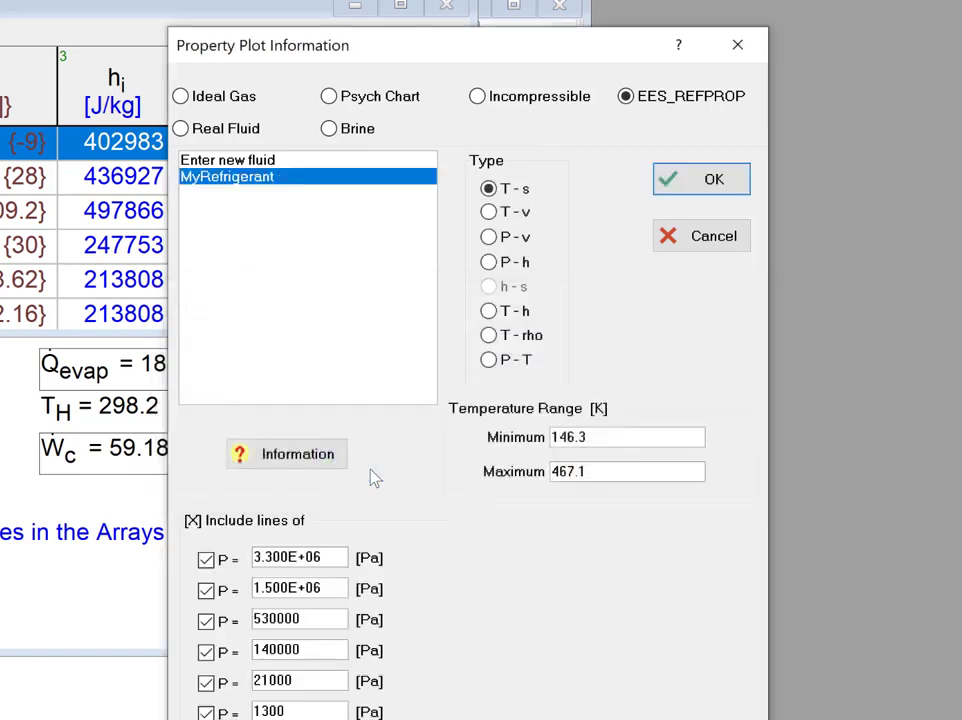
Set isobars at 2114000 and 525800 Pa and the plot temperature range 260–420 K.
left_click_drag(318, 594, 205, 592)
type("2114000")
double_click(285, 621)
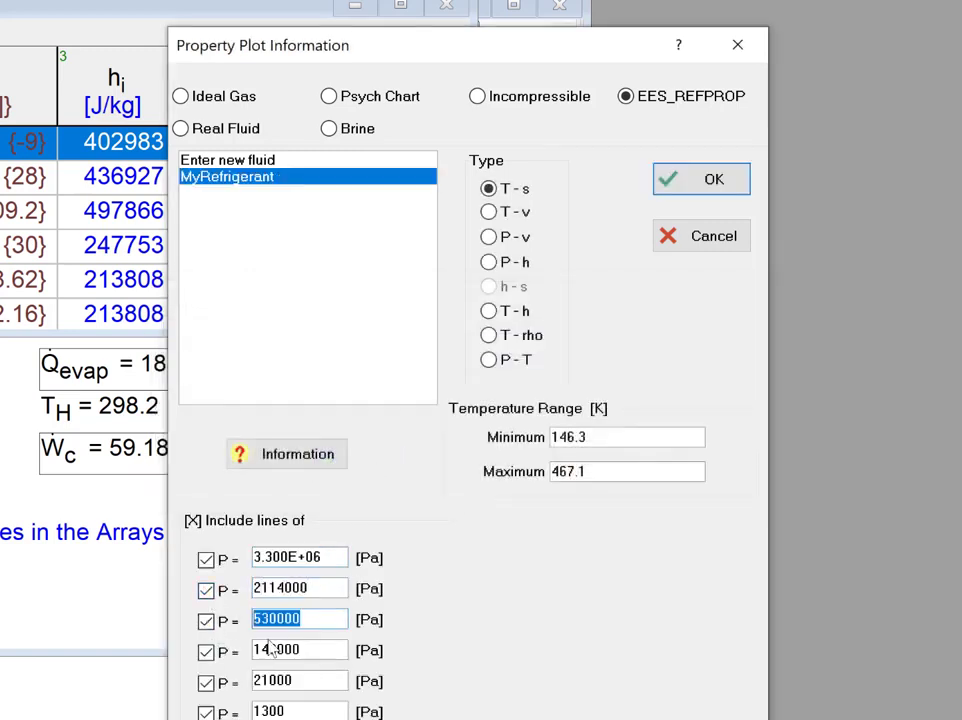
type("525800")
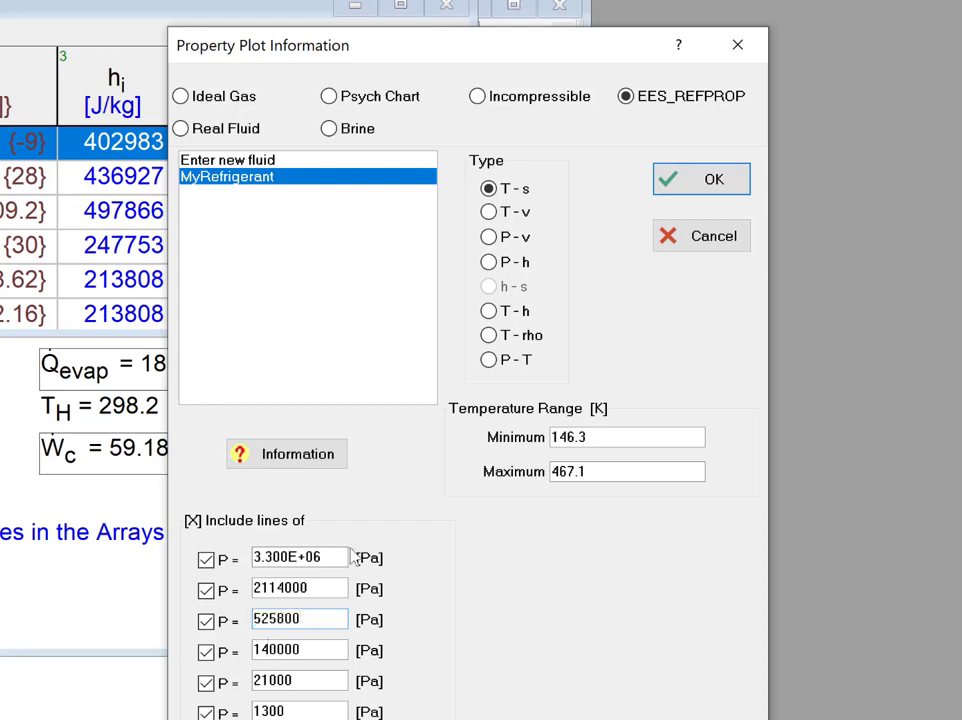
left_click_drag(604, 446, 488, 434)
type("260")
left_click_drag(575, 479, 496, 481)
Finish the T-s plot with 420 entered, then overlay s[i] on X and T[i] on Y.
type("420")
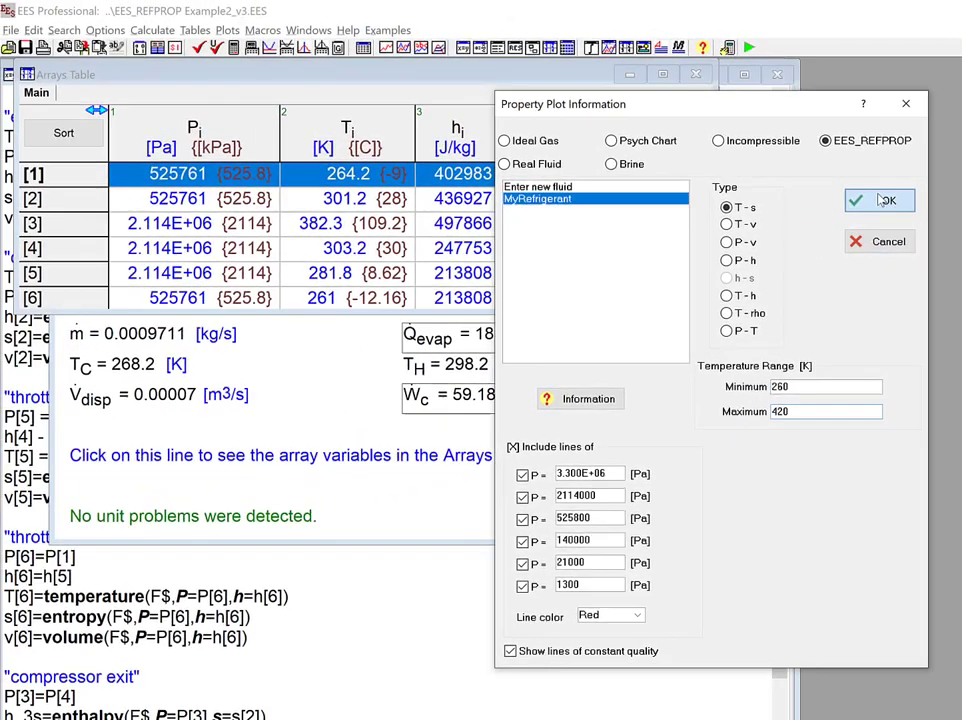
key("Return")
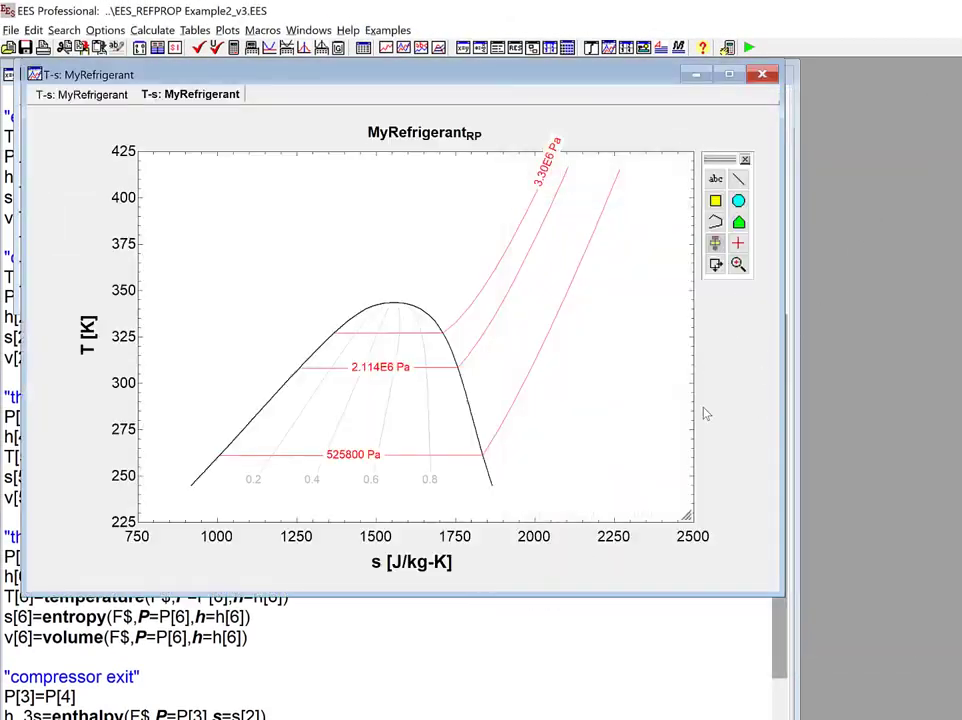
left_click(239, 33)
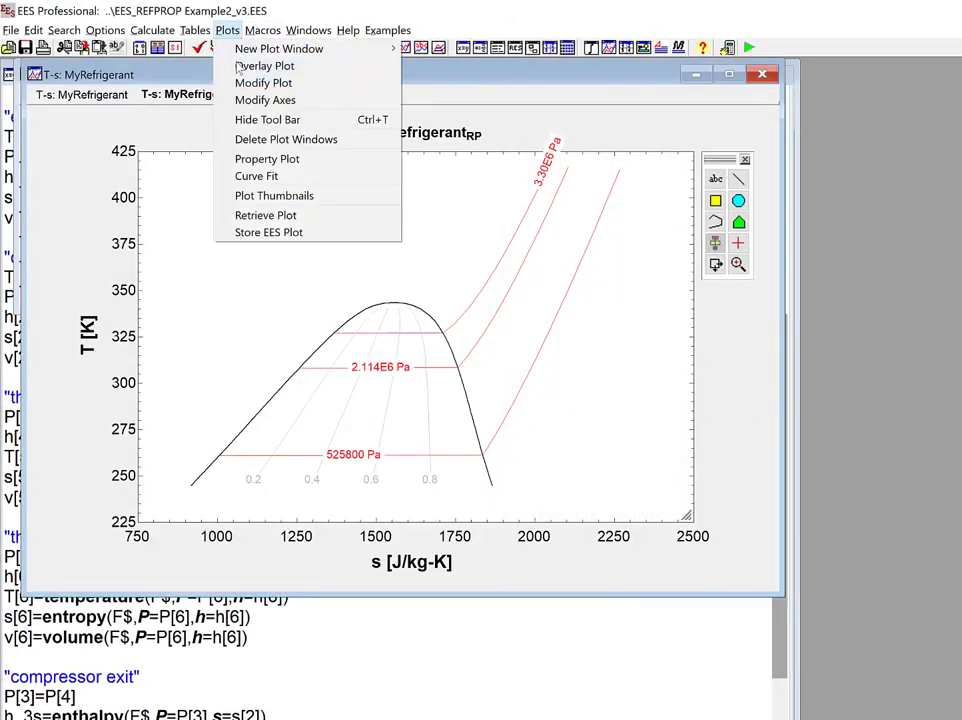
left_click(262, 66)
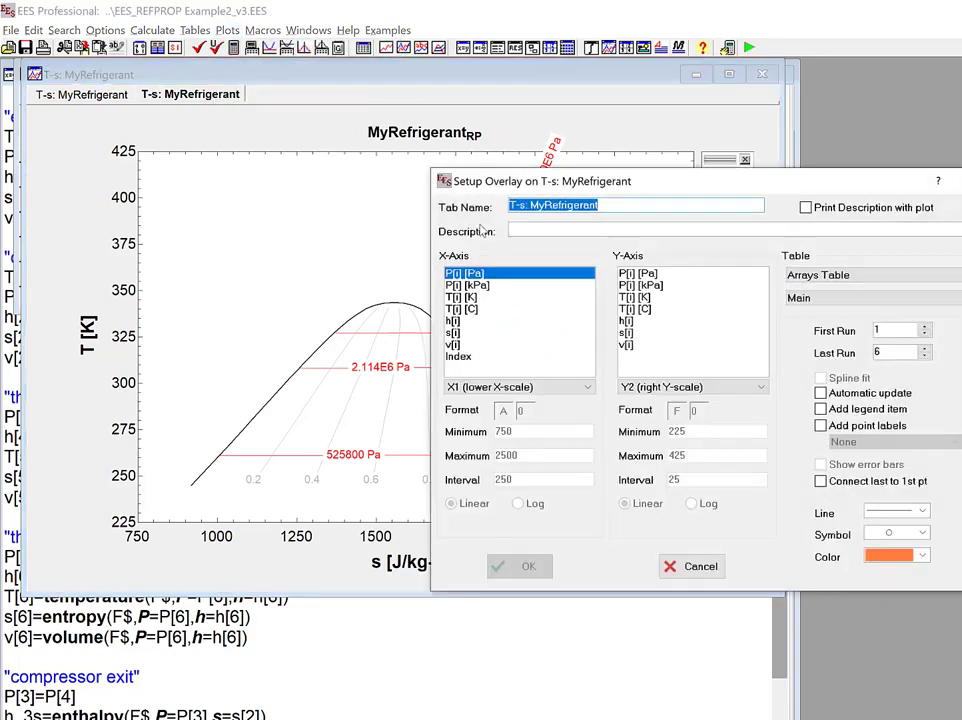
left_click(470, 333)
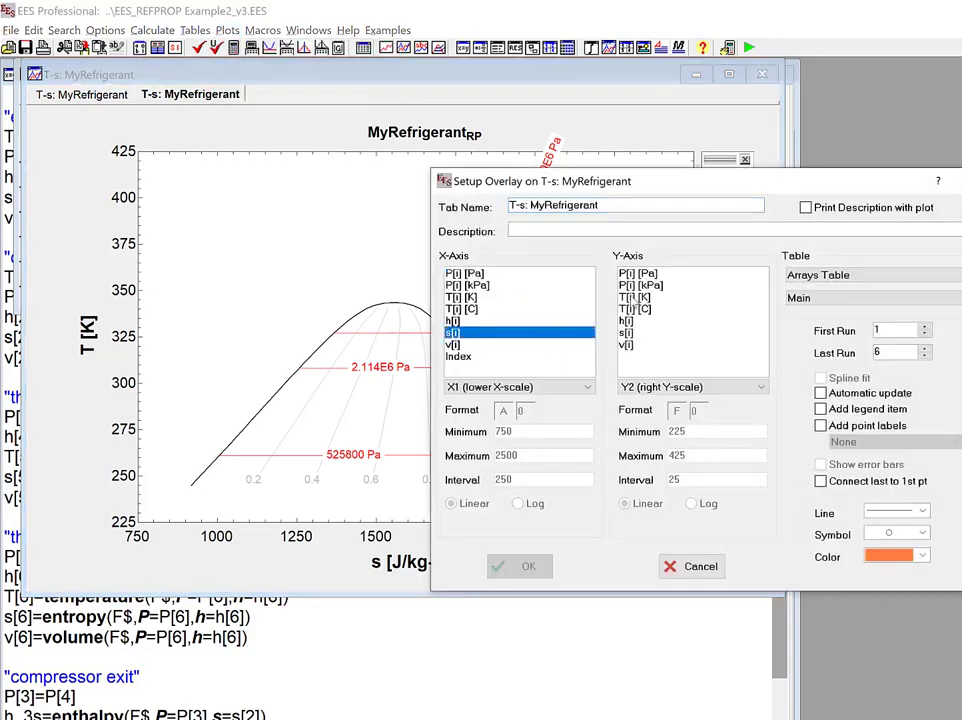
left_click(638, 297)
Plot the six state points as red, numbered filled squares with no connecting line.
left_click(921, 533)
left_click(885, 590)
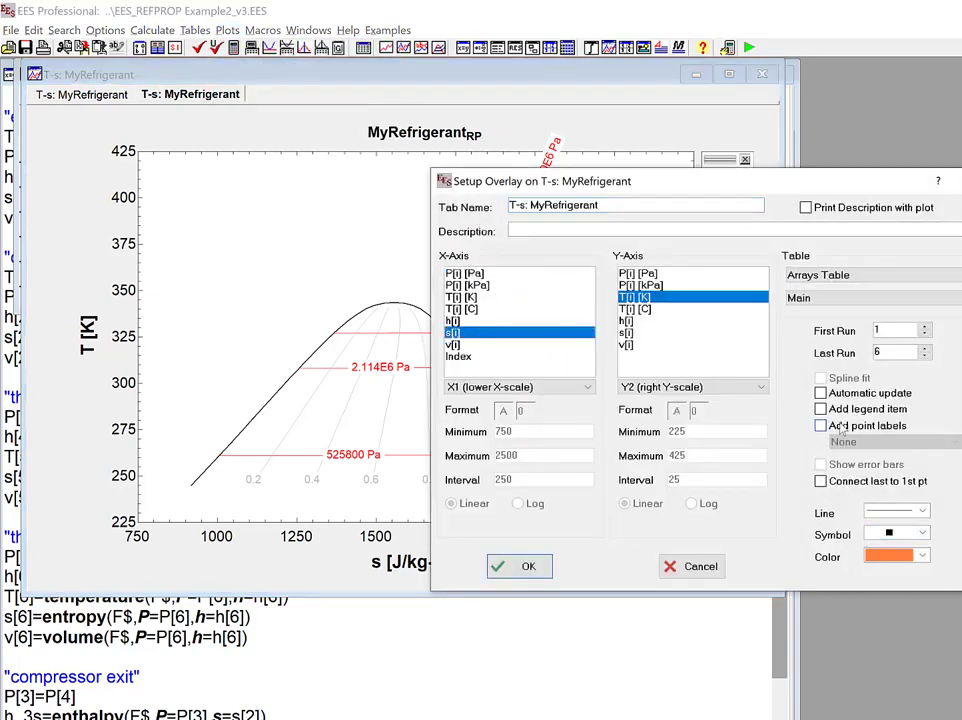
left_click(843, 428)
left_click(893, 556)
left_click(893, 600)
left_click(895, 511)
left_click(880, 524)
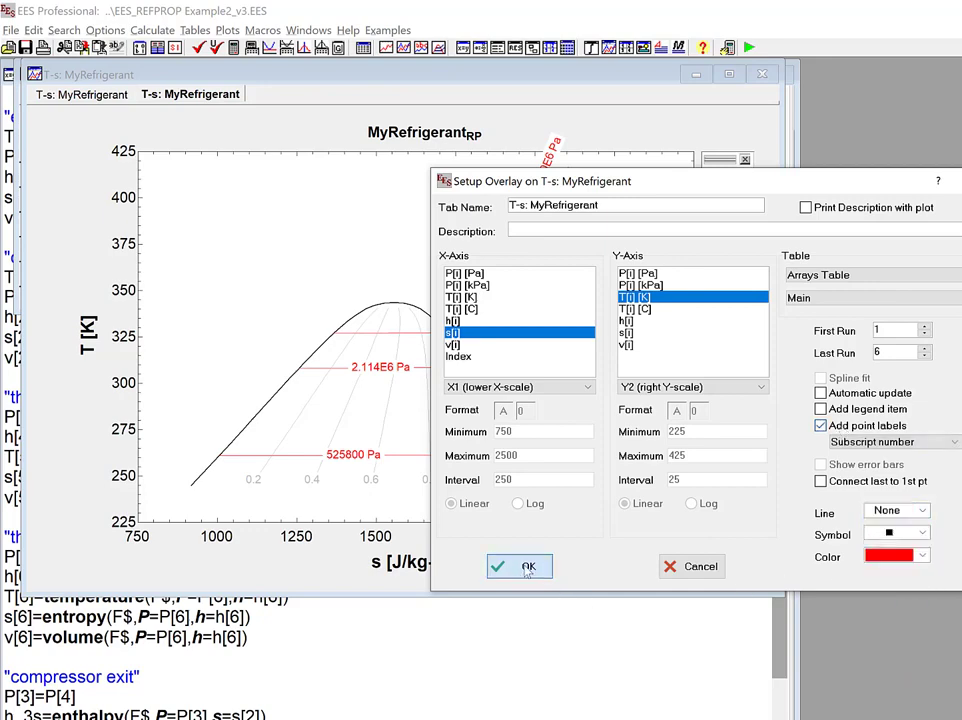
left_click(519, 566)
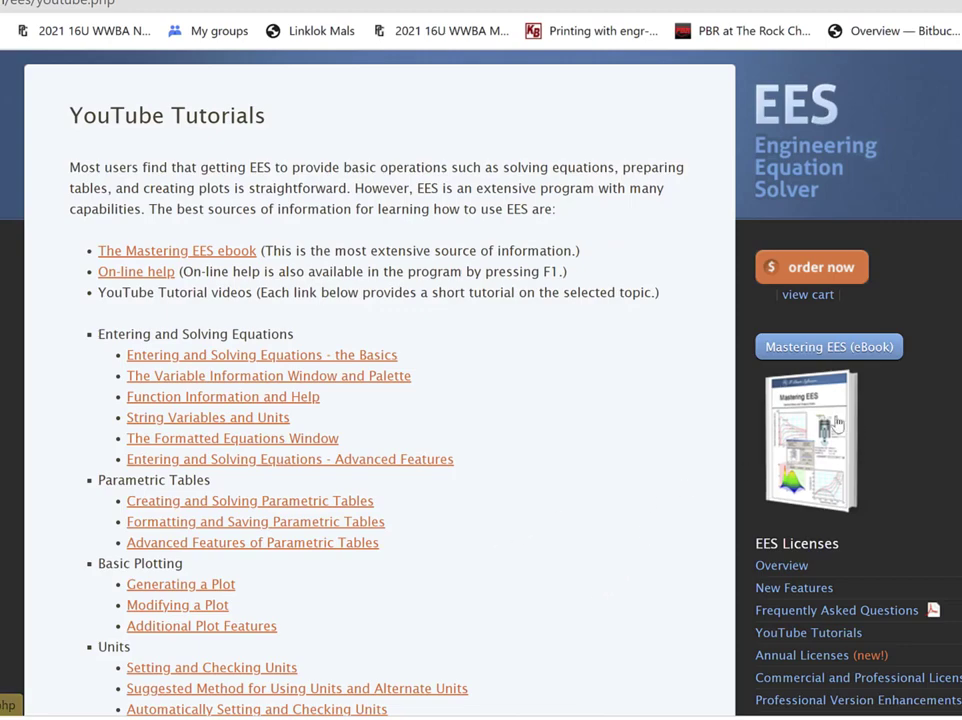
From the YouTube Tutorials page, open the Mastering EES ebook page and scroll to its 21 chapter titles.
scroll(599, 466, "down", 3)
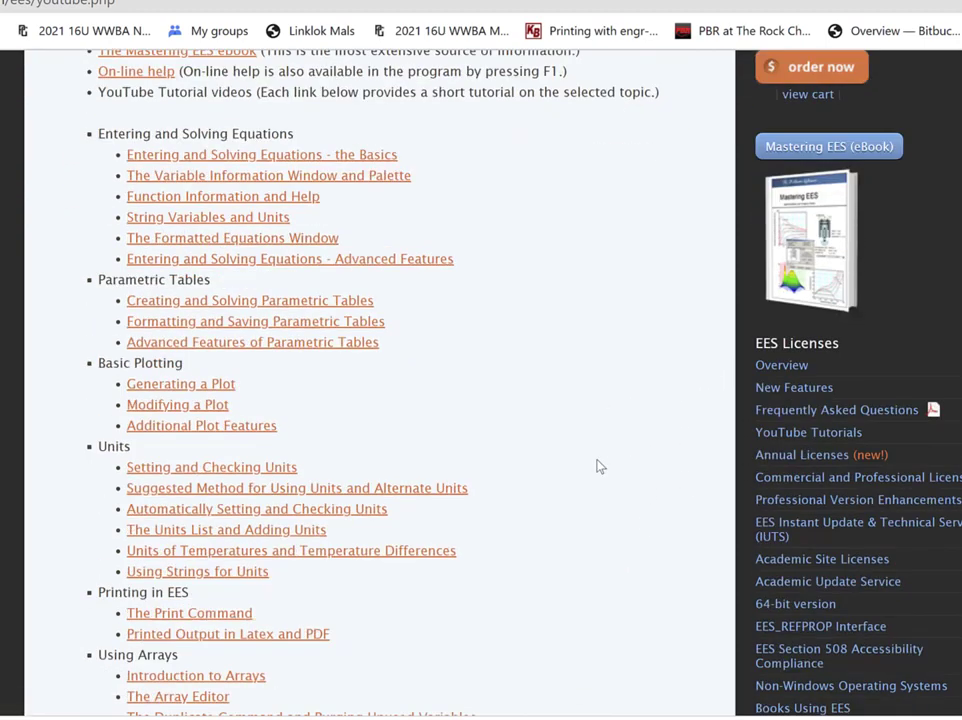
scroll(599, 466, "up", 3)
scroll(599, 466, "down", 3)
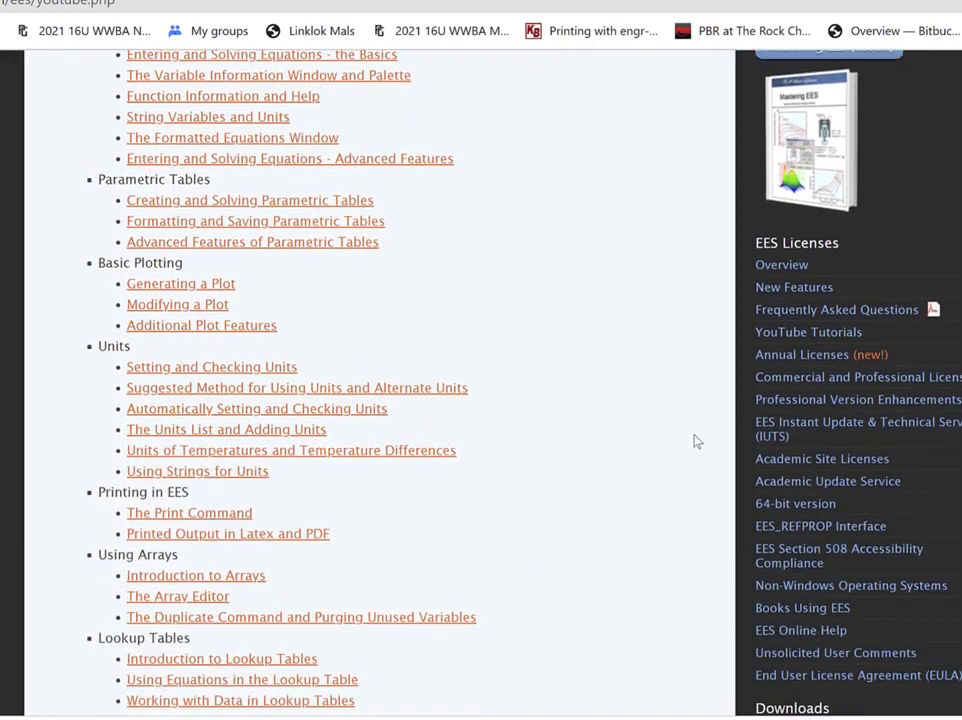
scroll(843, 203, "up", 1)
left_click(843, 203)
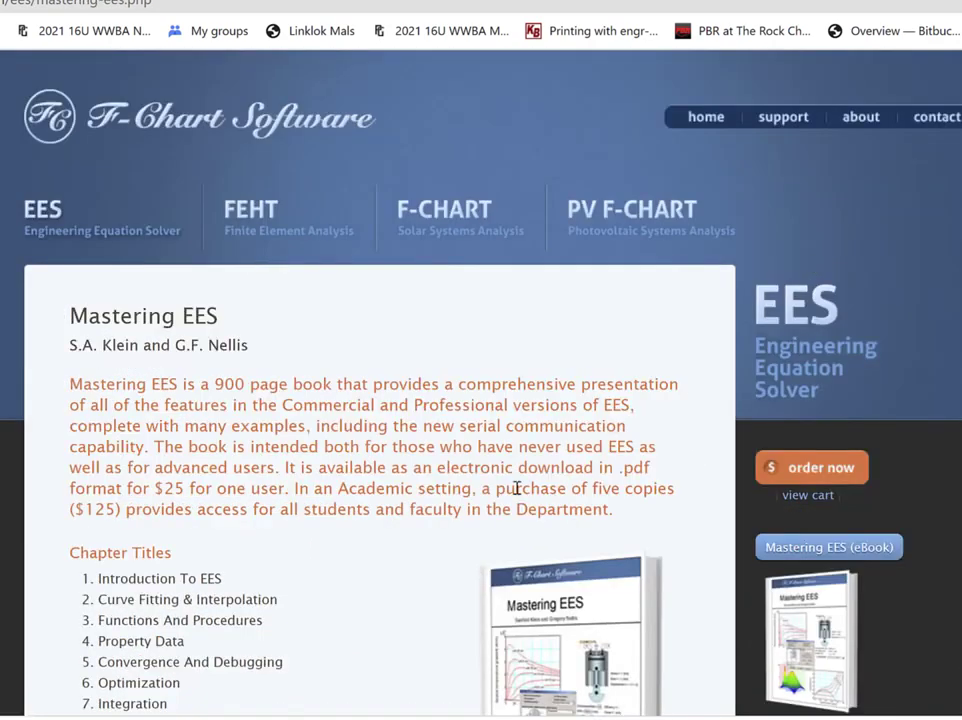
scroll(507, 505, "down", 2)
scroll(507, 507, "down", 1)
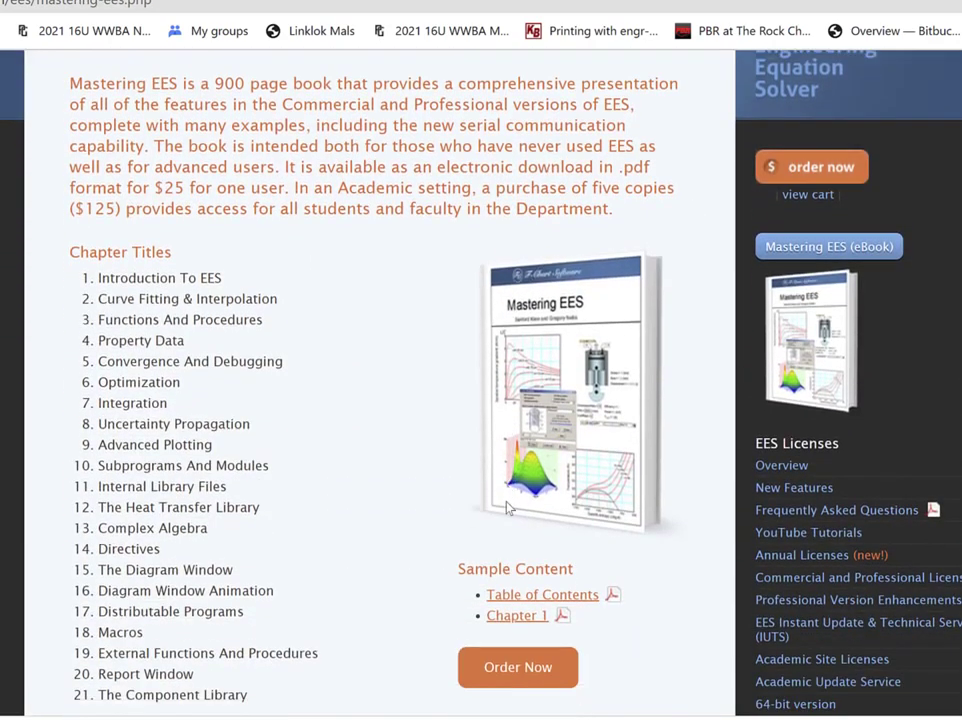